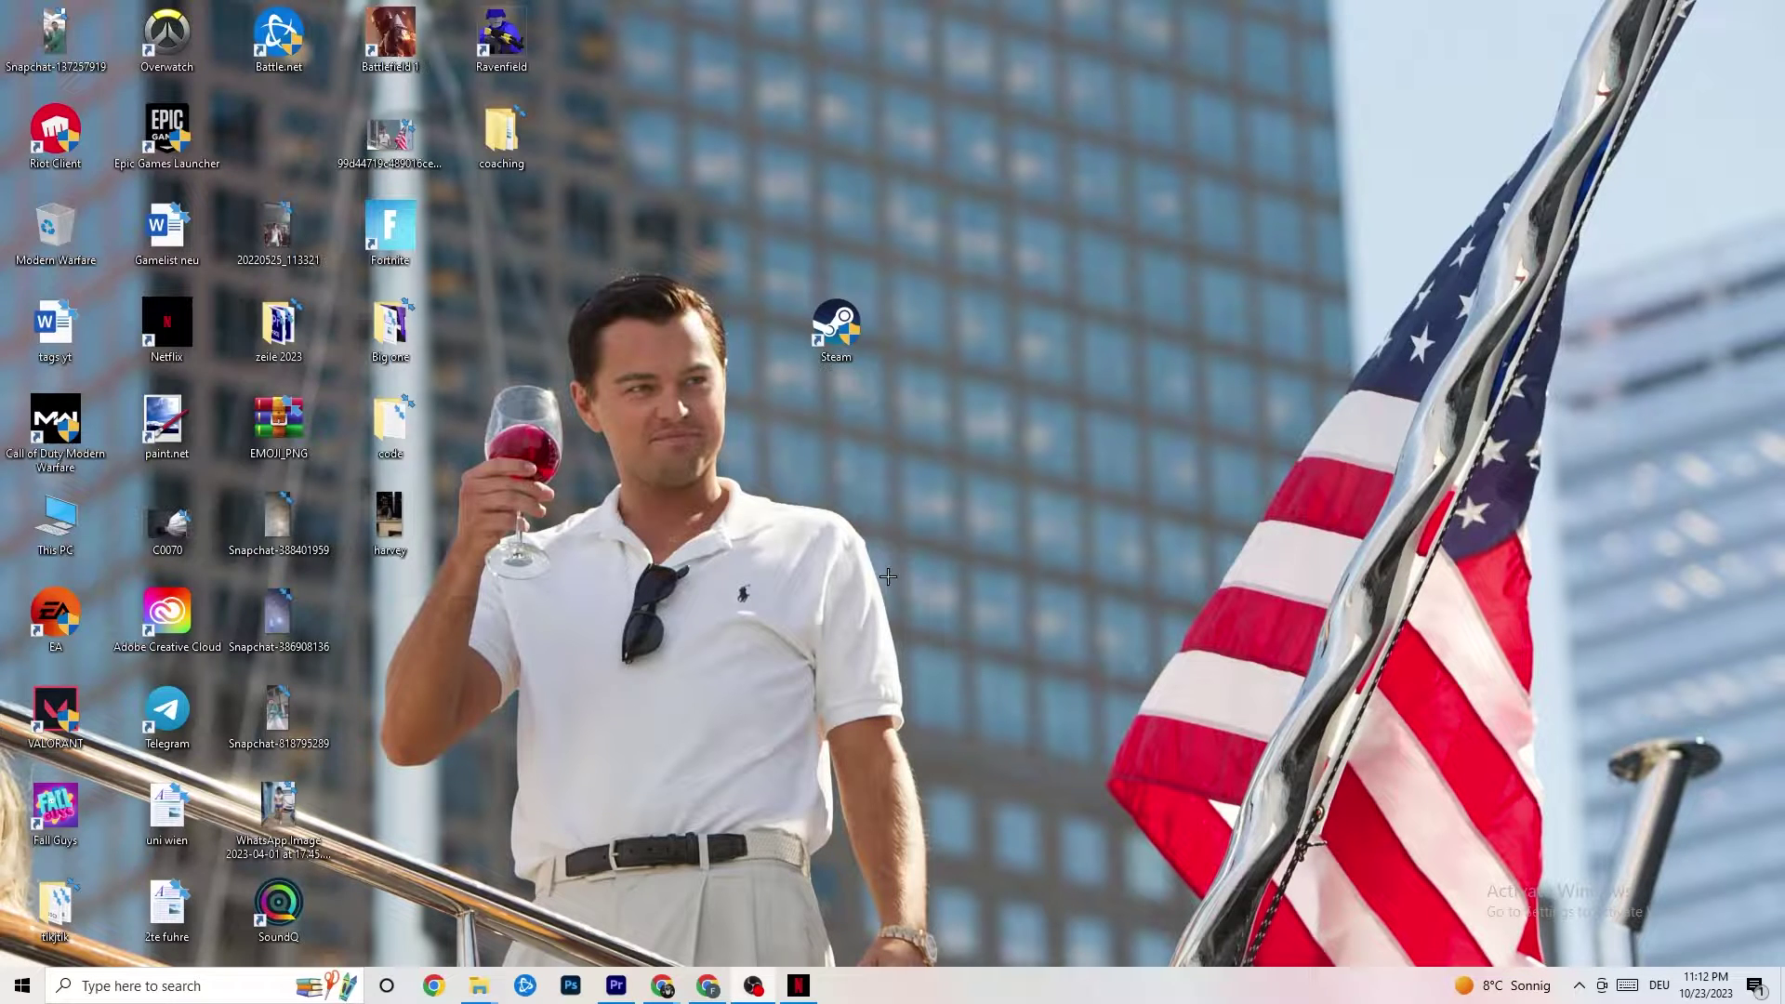
# Open the Settings app from Start and go to the Network & Internet status page.
pyautogui.click(26, 996)
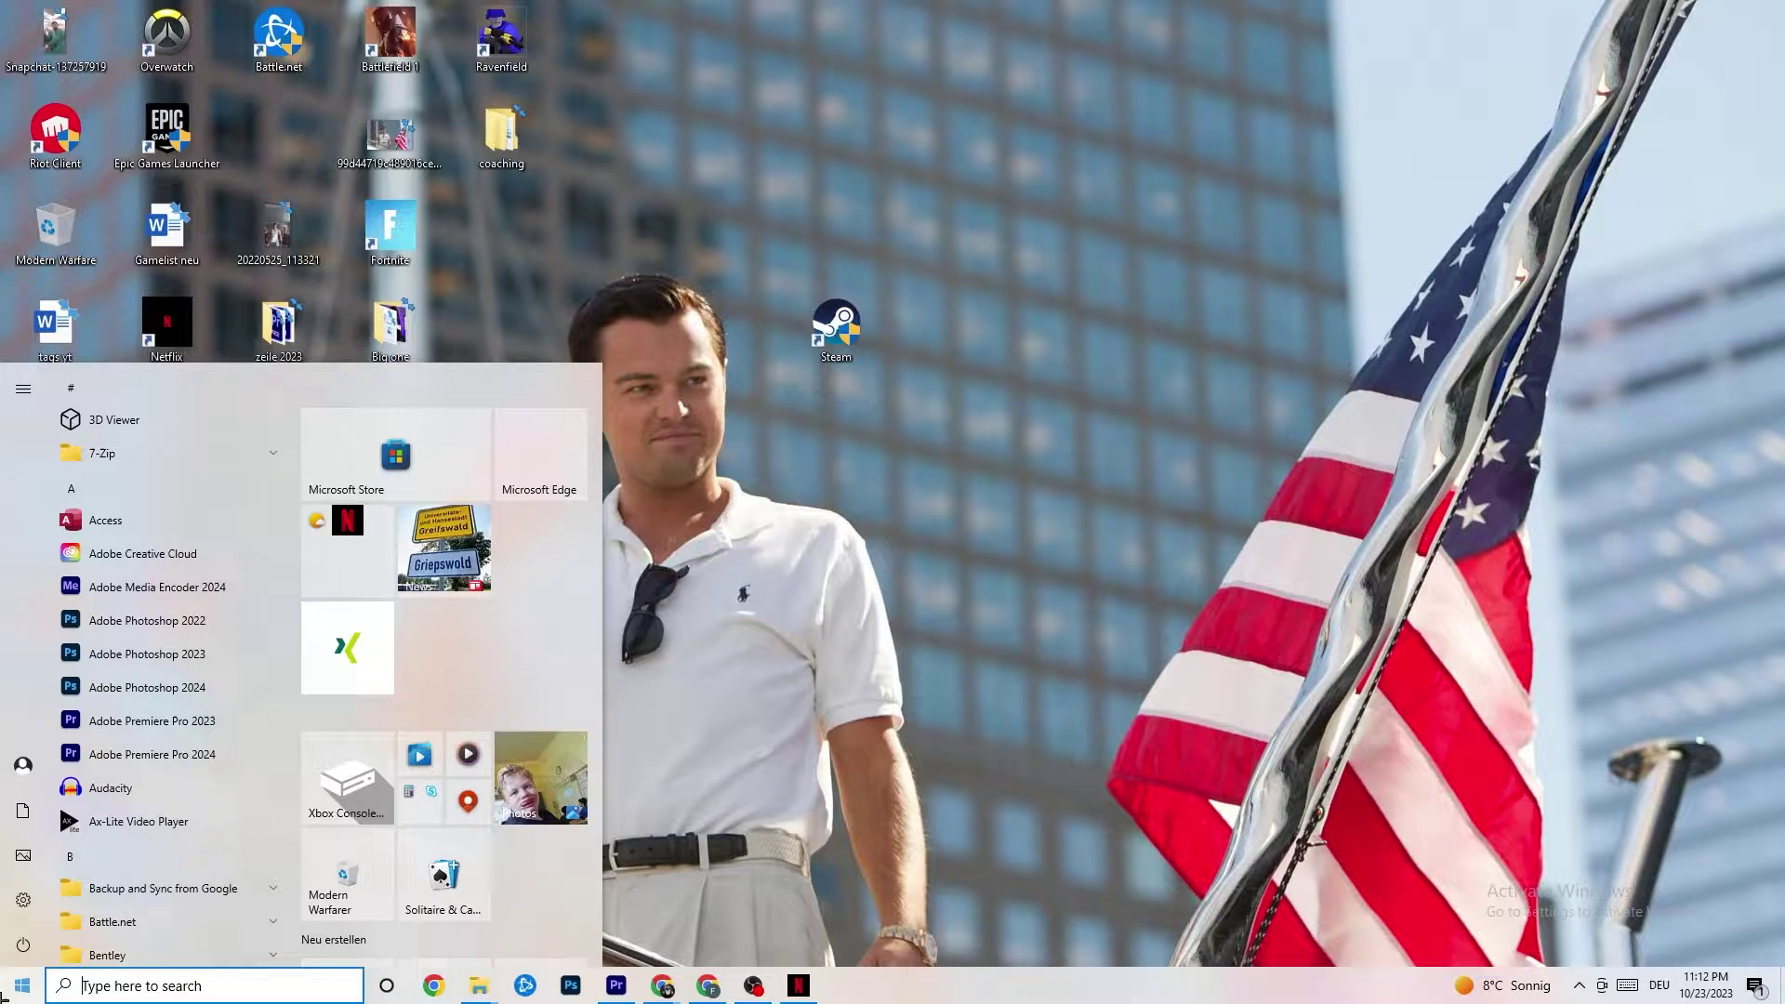
pyautogui.click(21, 899)
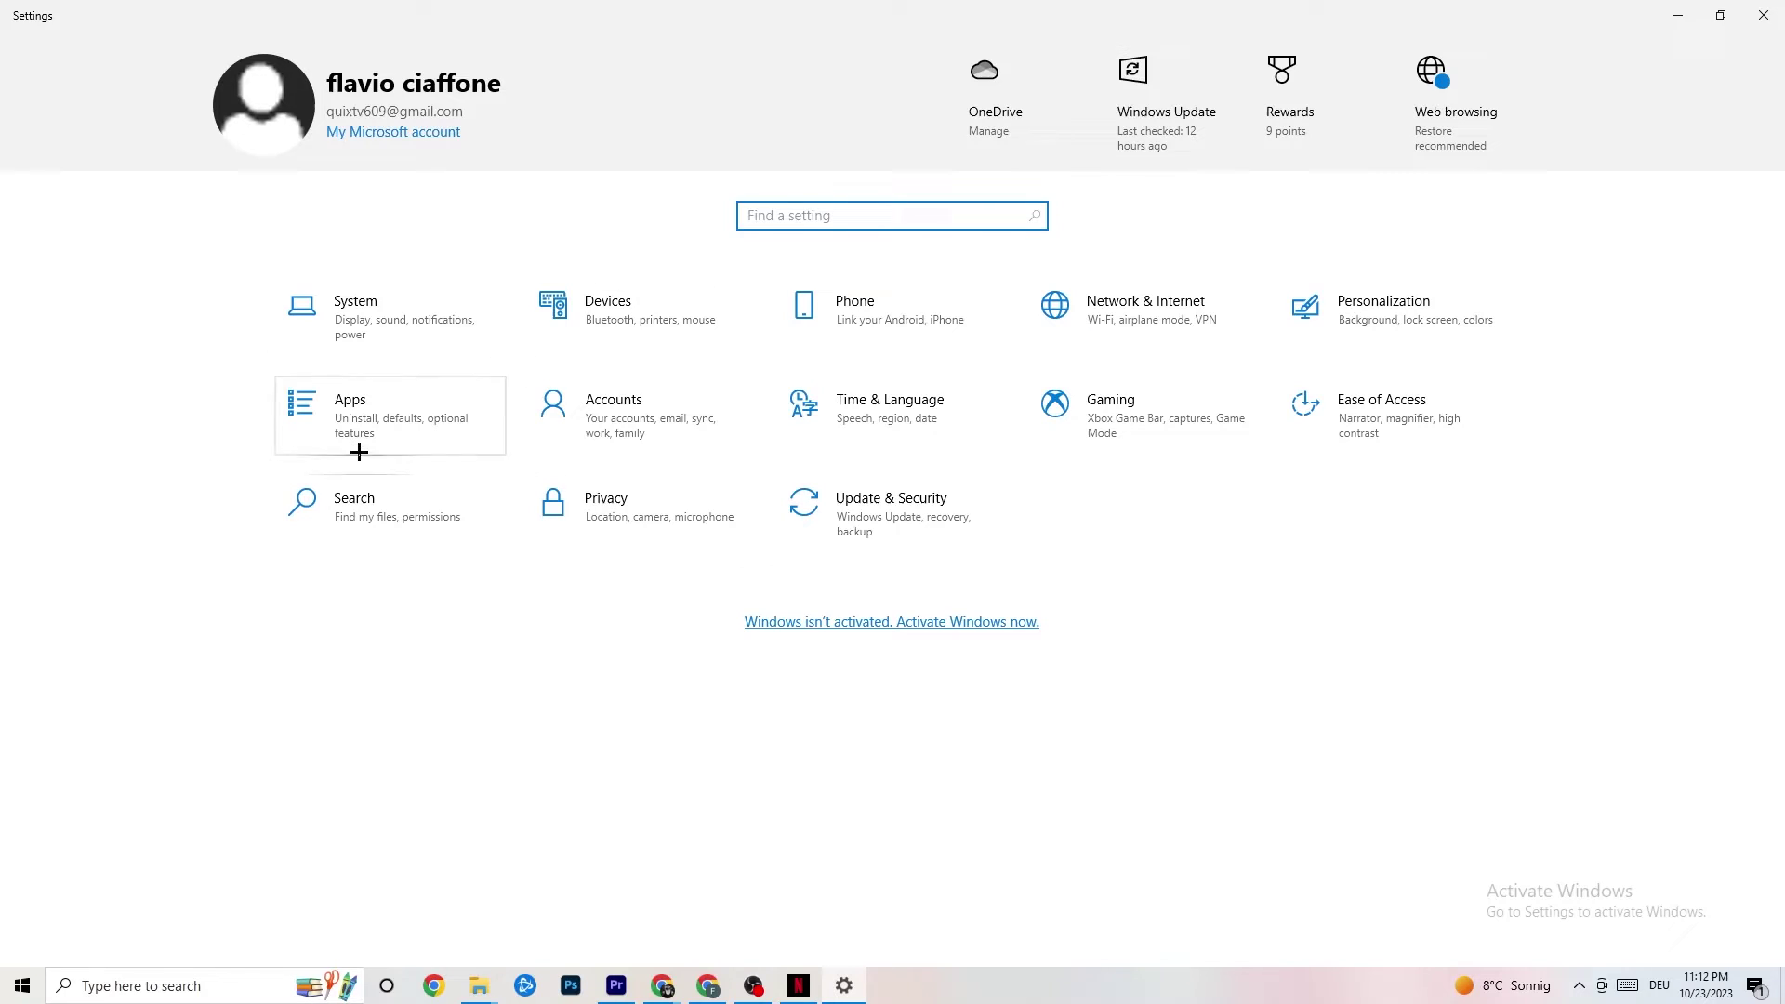
pyautogui.click(1176, 313)
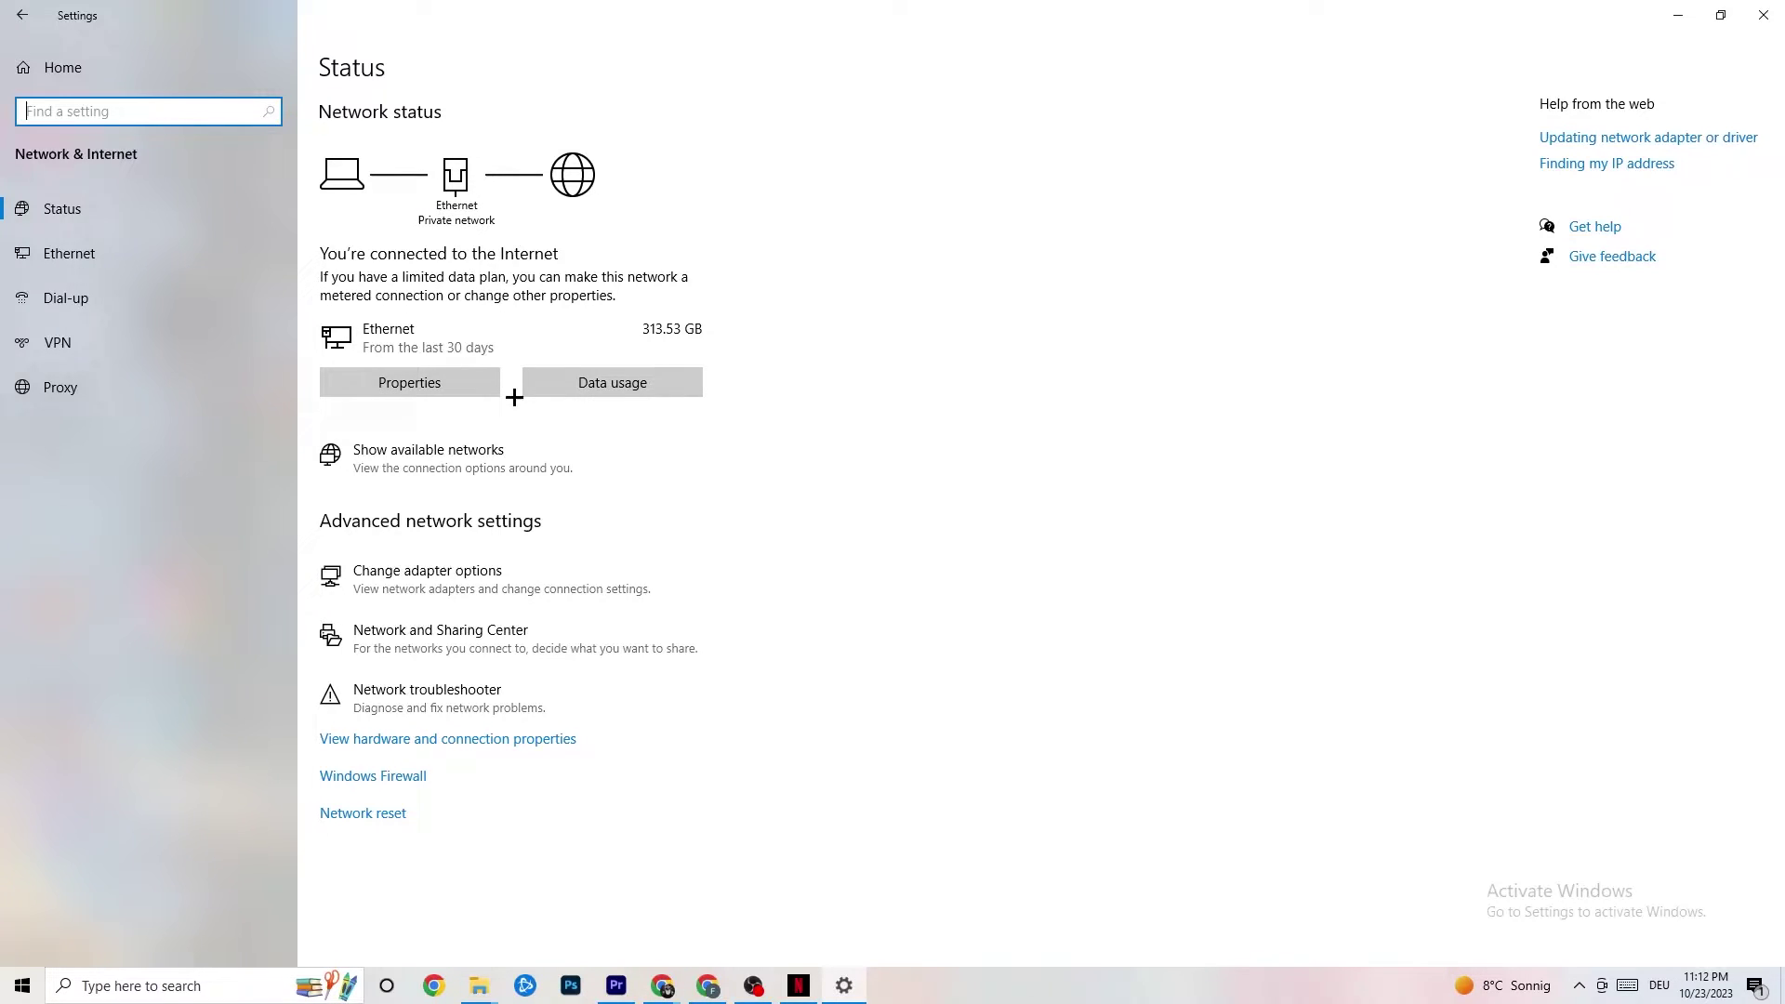
# Open the network adapter list and check the Ethernet connection's status.
pyautogui.click(506, 569)
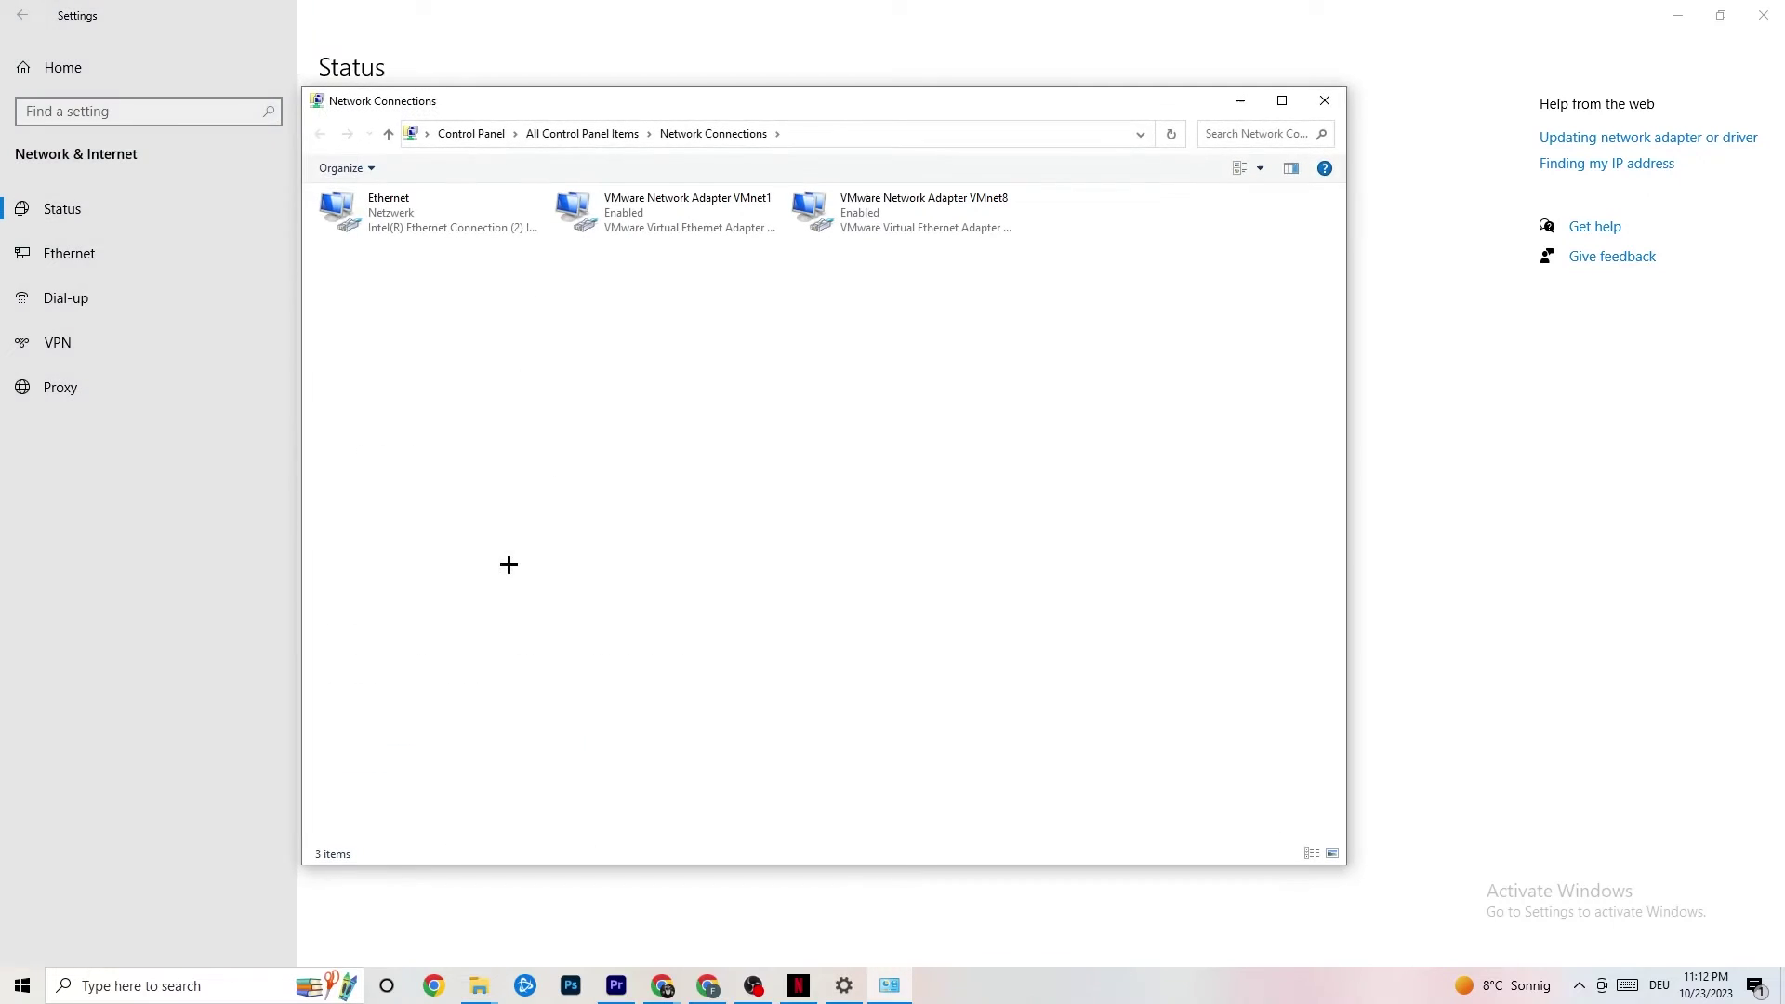
pyautogui.doubleClick(478, 215)
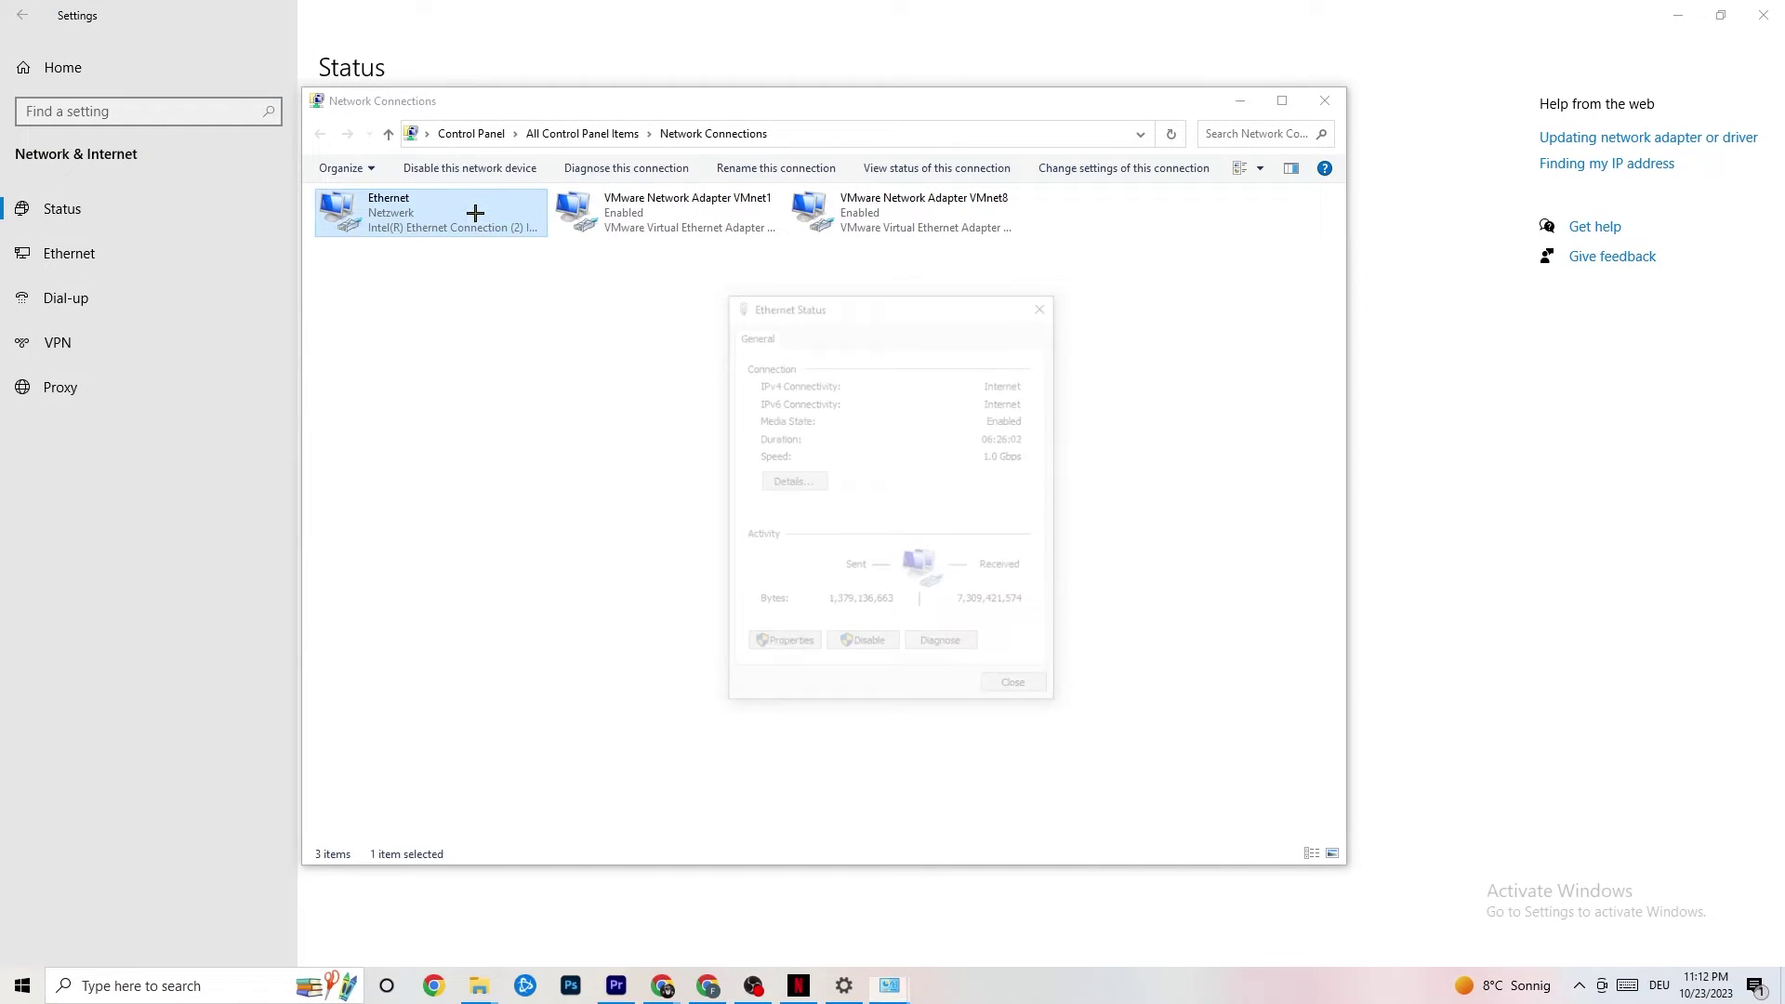
pyautogui.click(1045, 303)
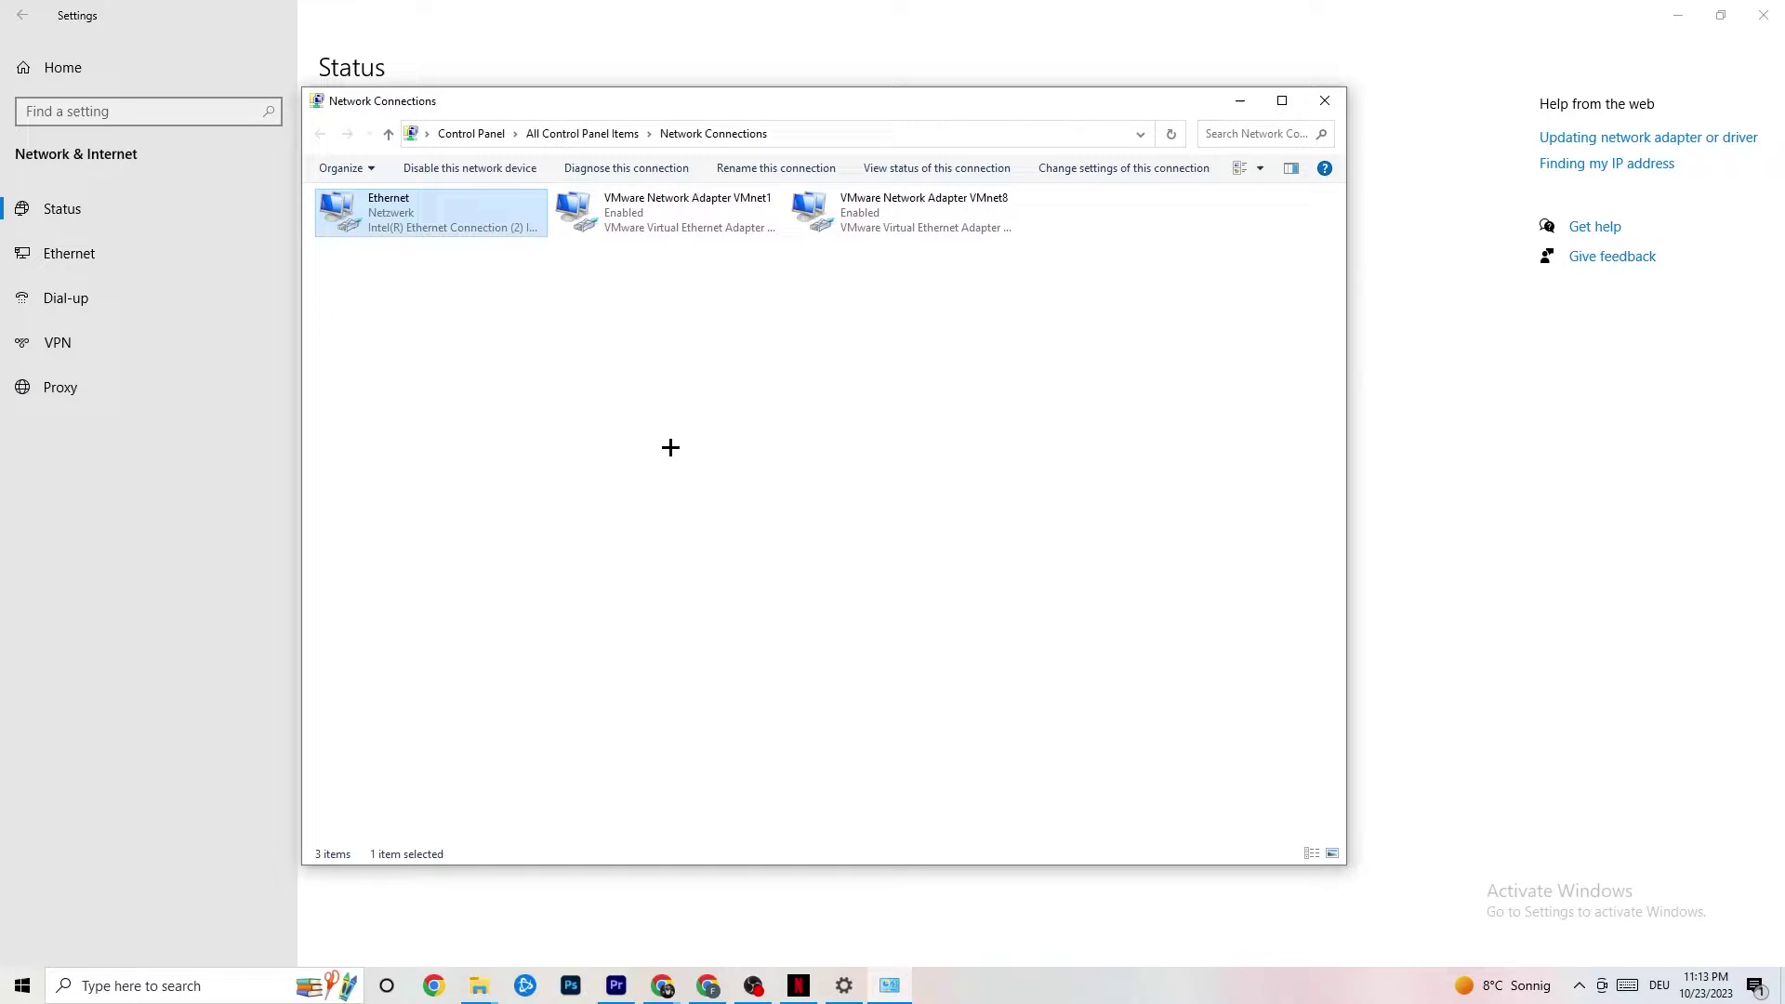
# Disable and re-enable the Ethernet adapter, then close Network Connections.
pyautogui.rightClick(436, 221)
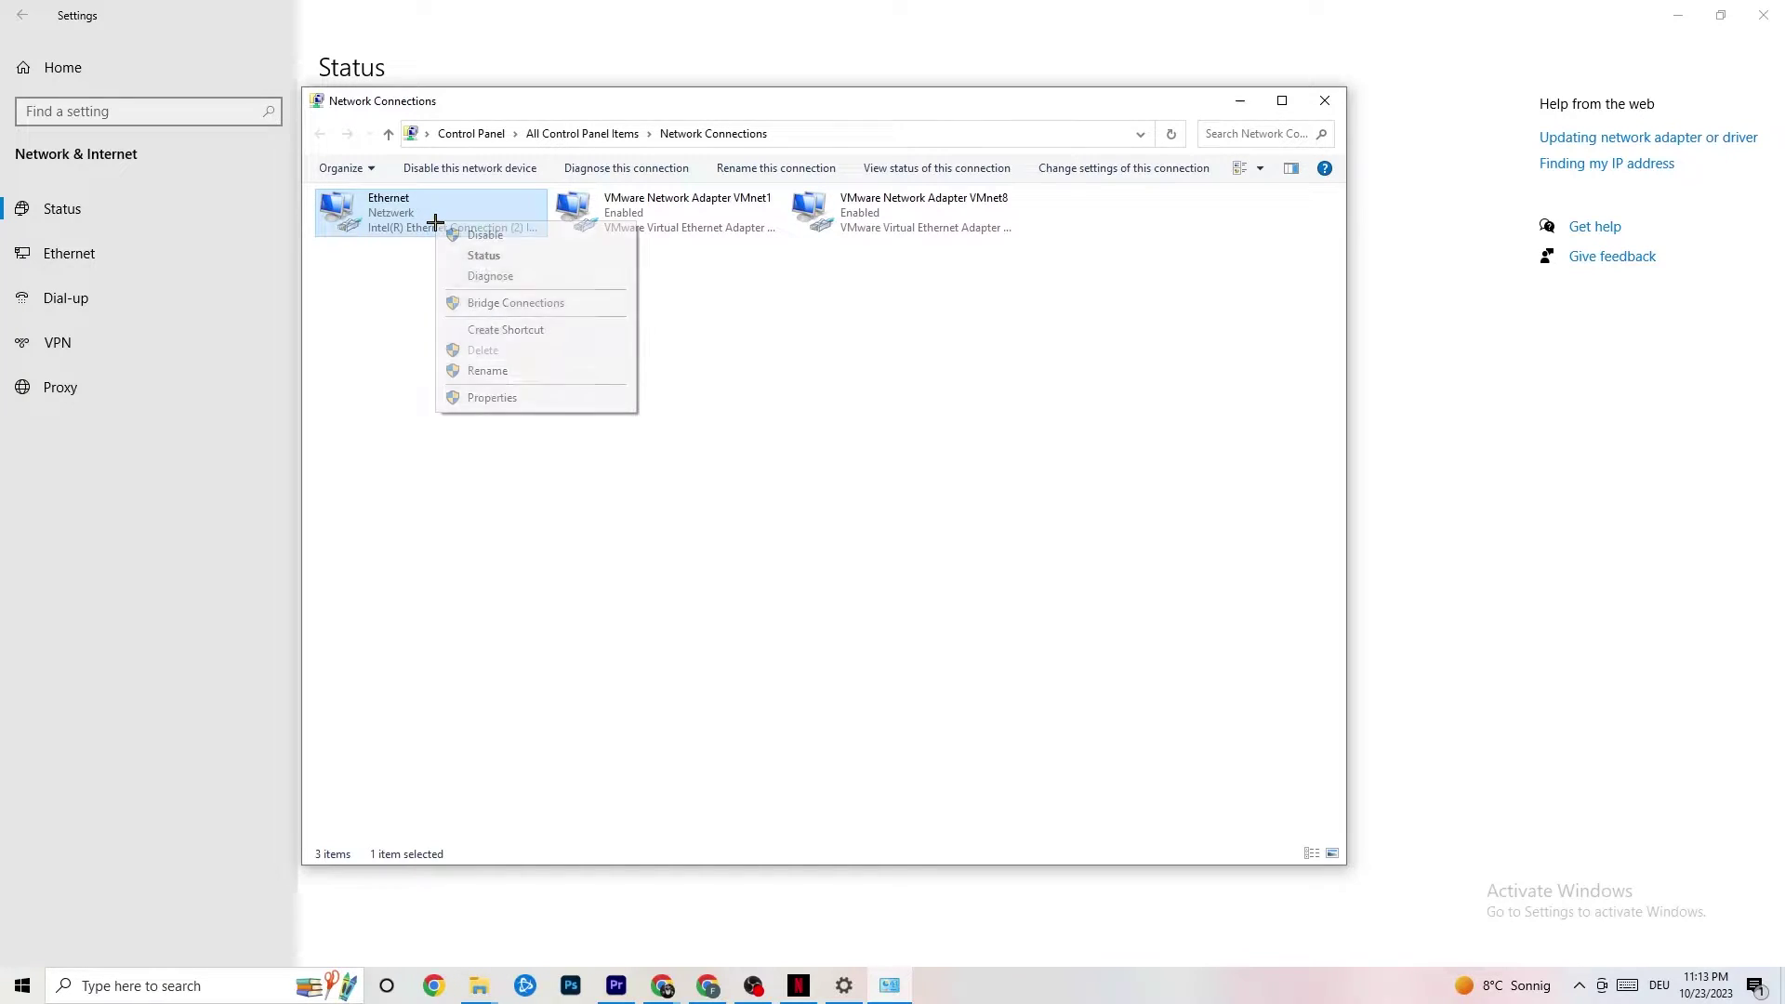
pyautogui.click(503, 237)
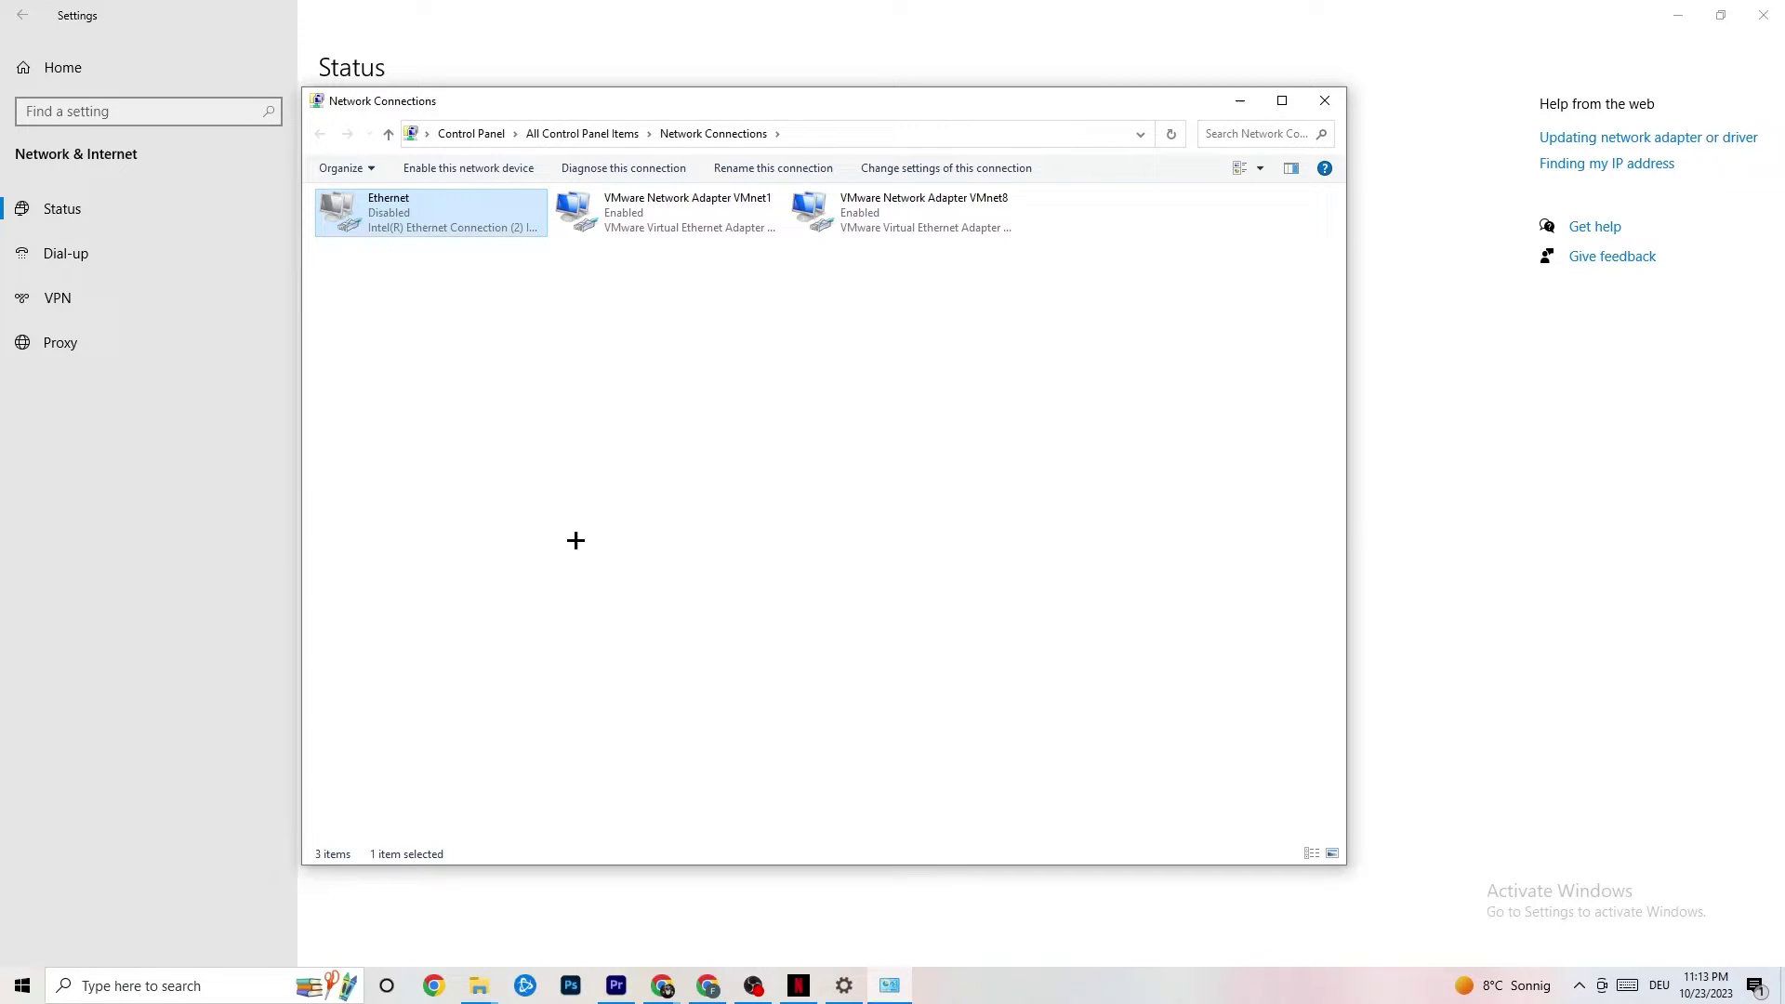
pyautogui.rightClick(434, 224)
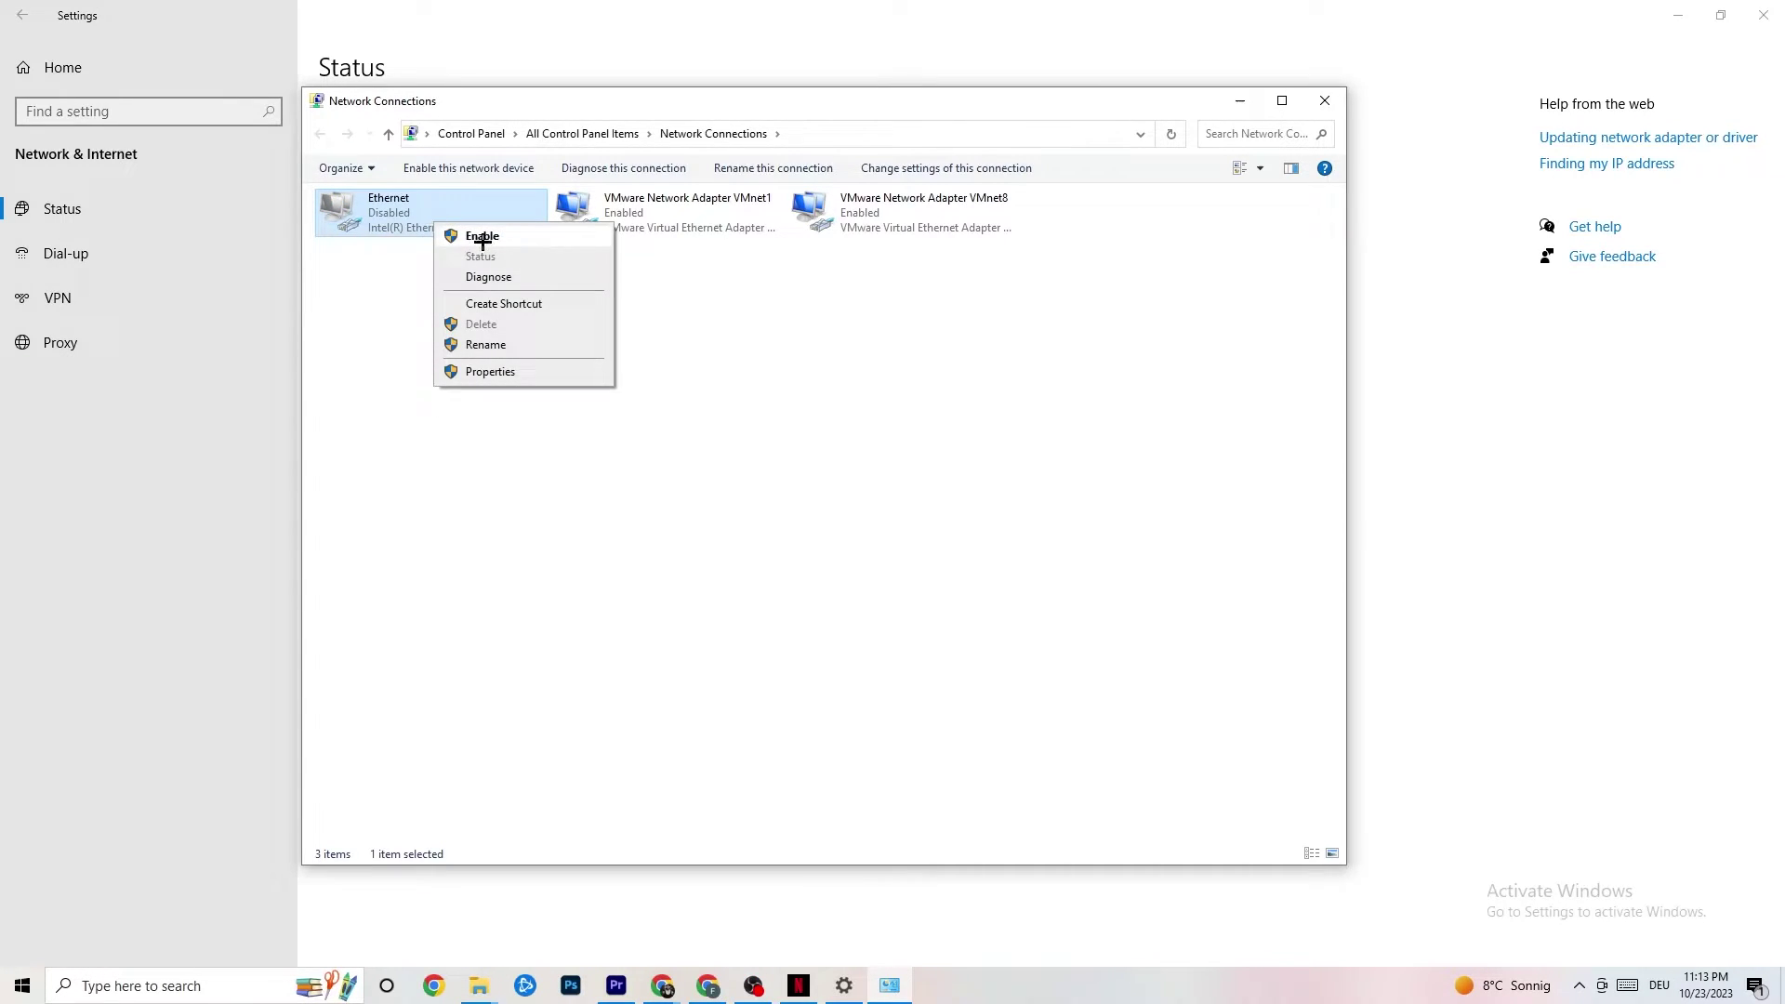
pyautogui.click(452, 237)
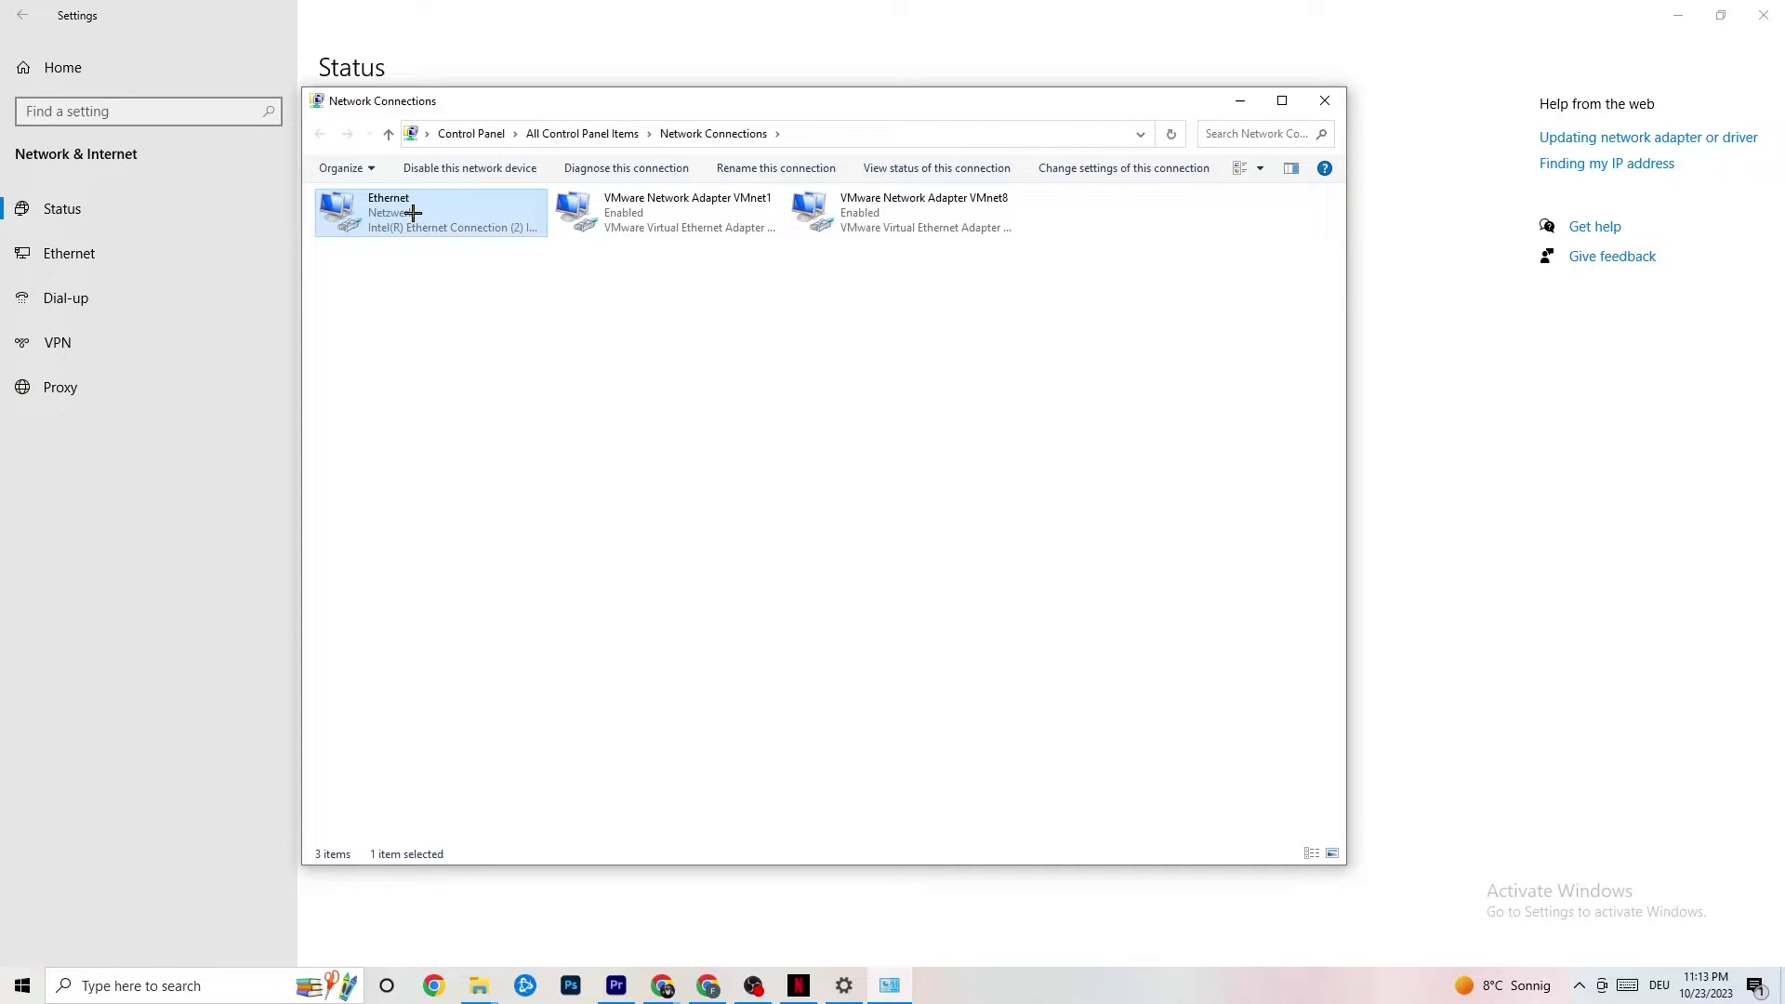
pyautogui.click(1335, 103)
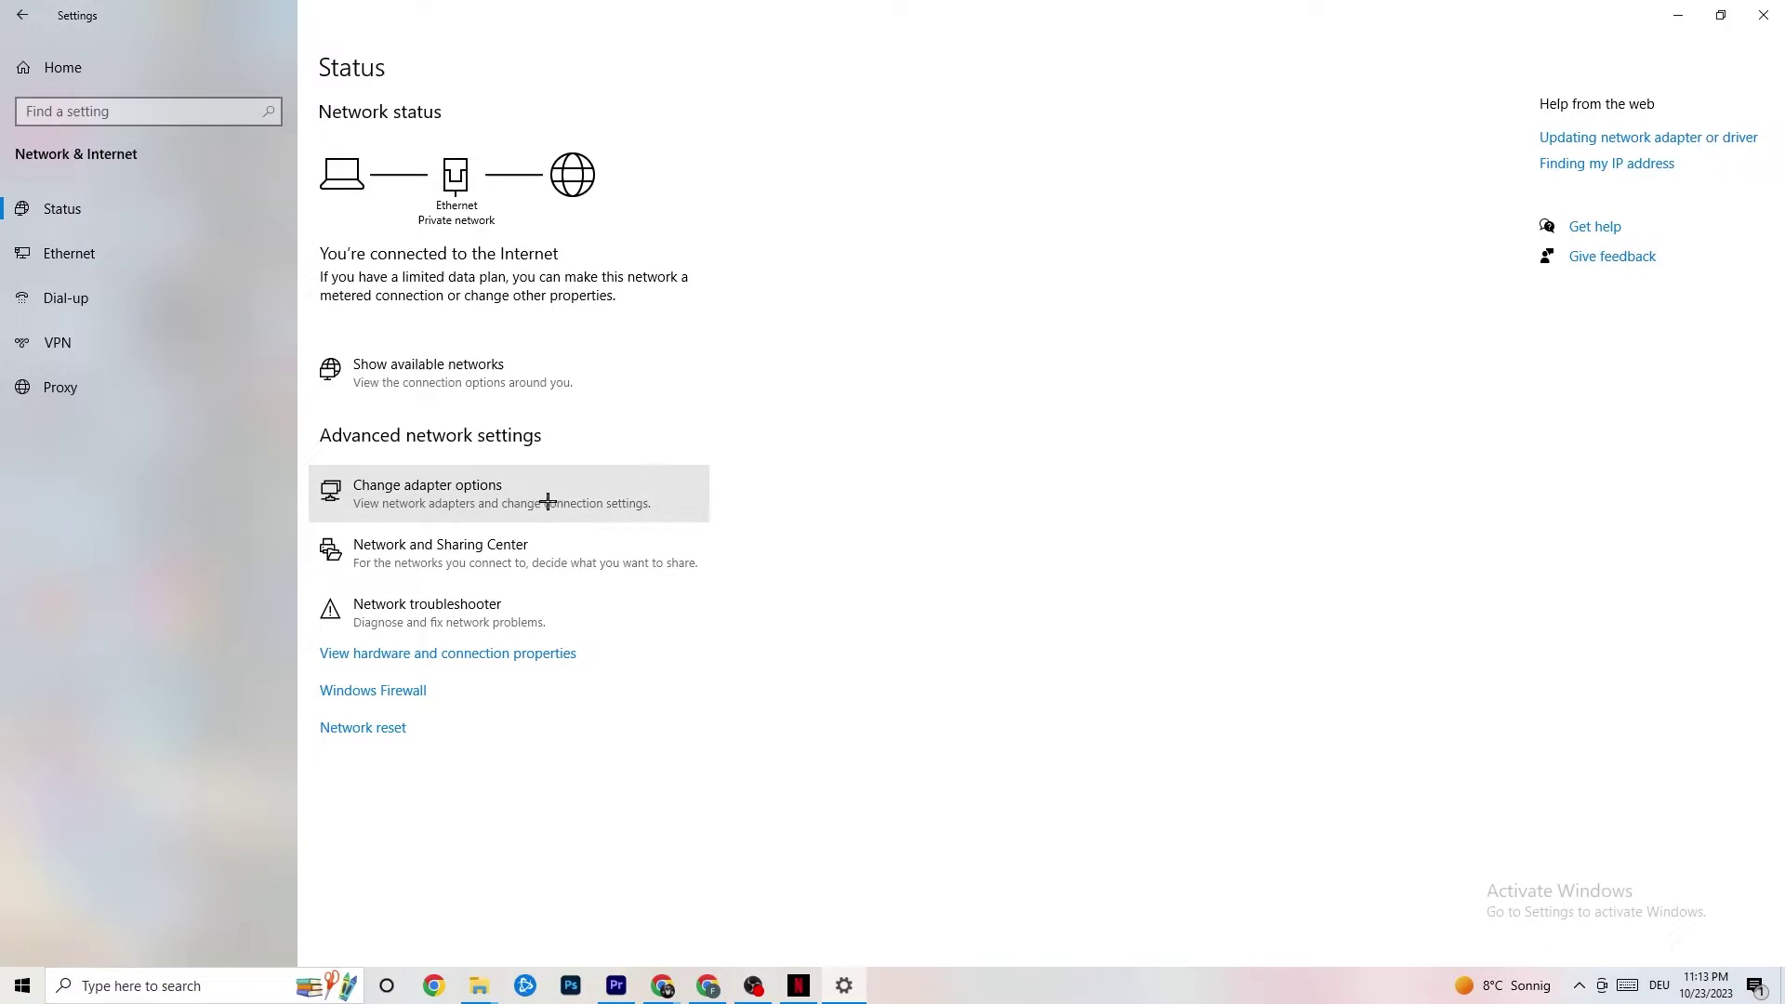
# Open Network and Sharing Center maximized and bring up the Ethernet connection's status.
pyautogui.click(445, 553)
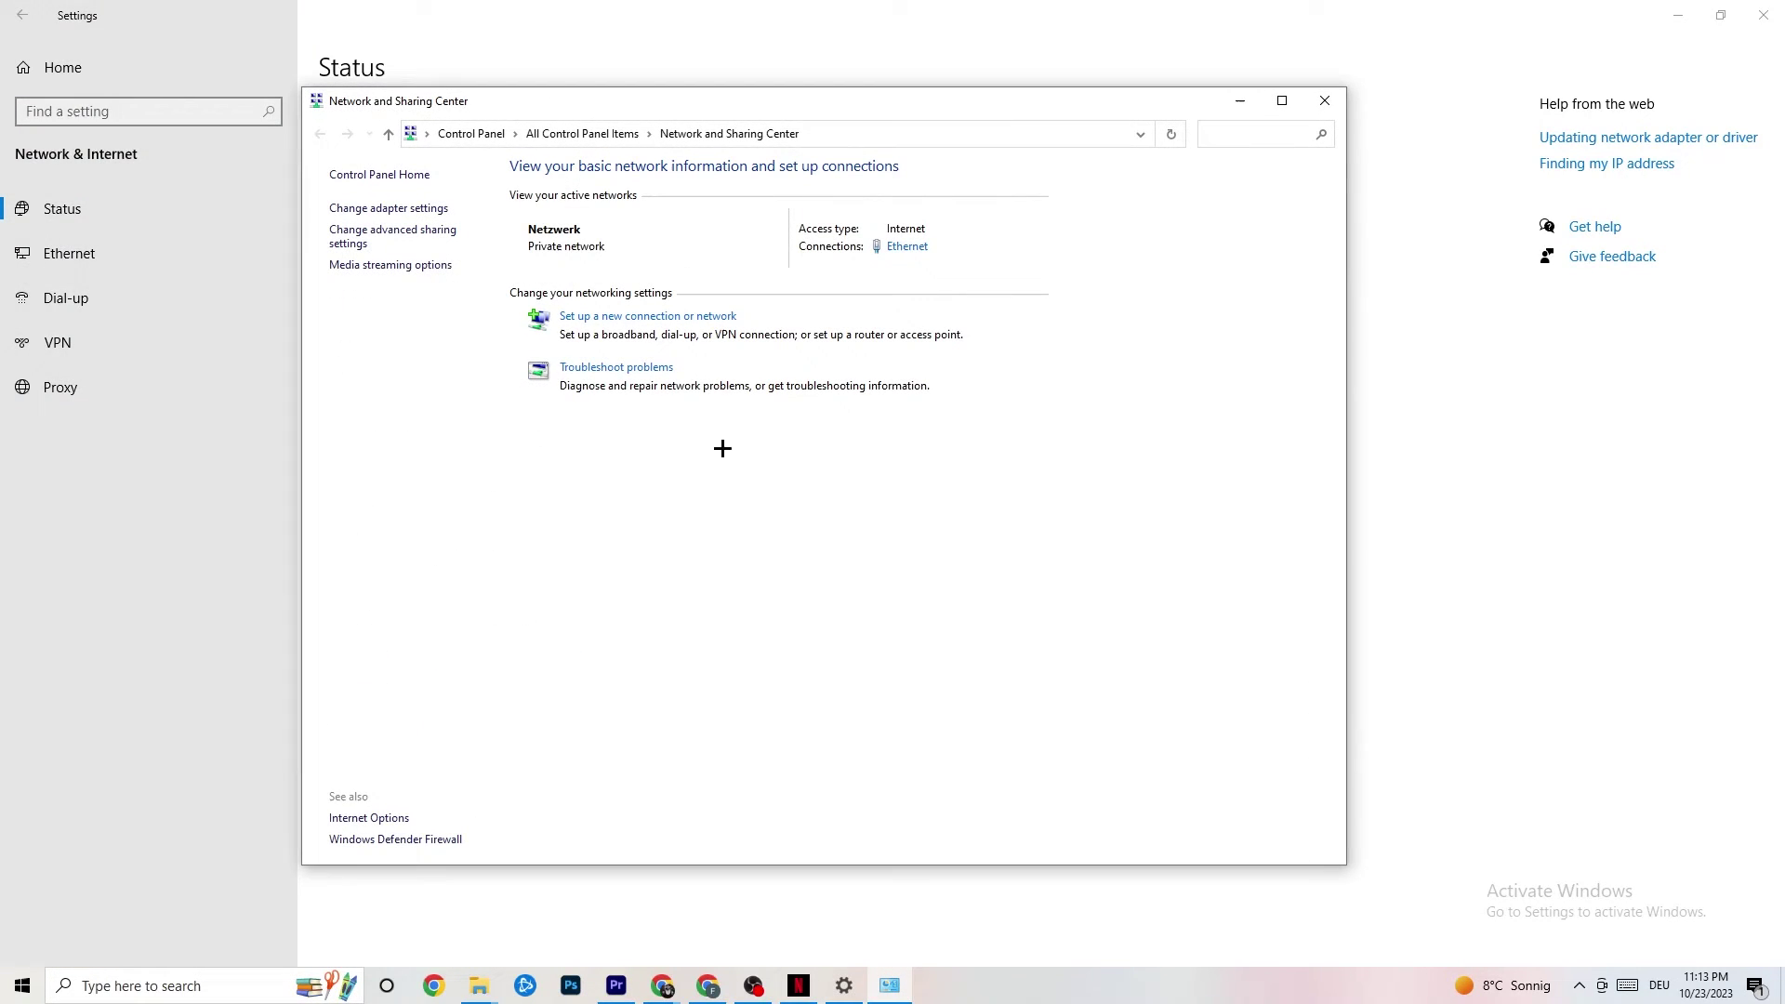
pyautogui.click(1275, 100)
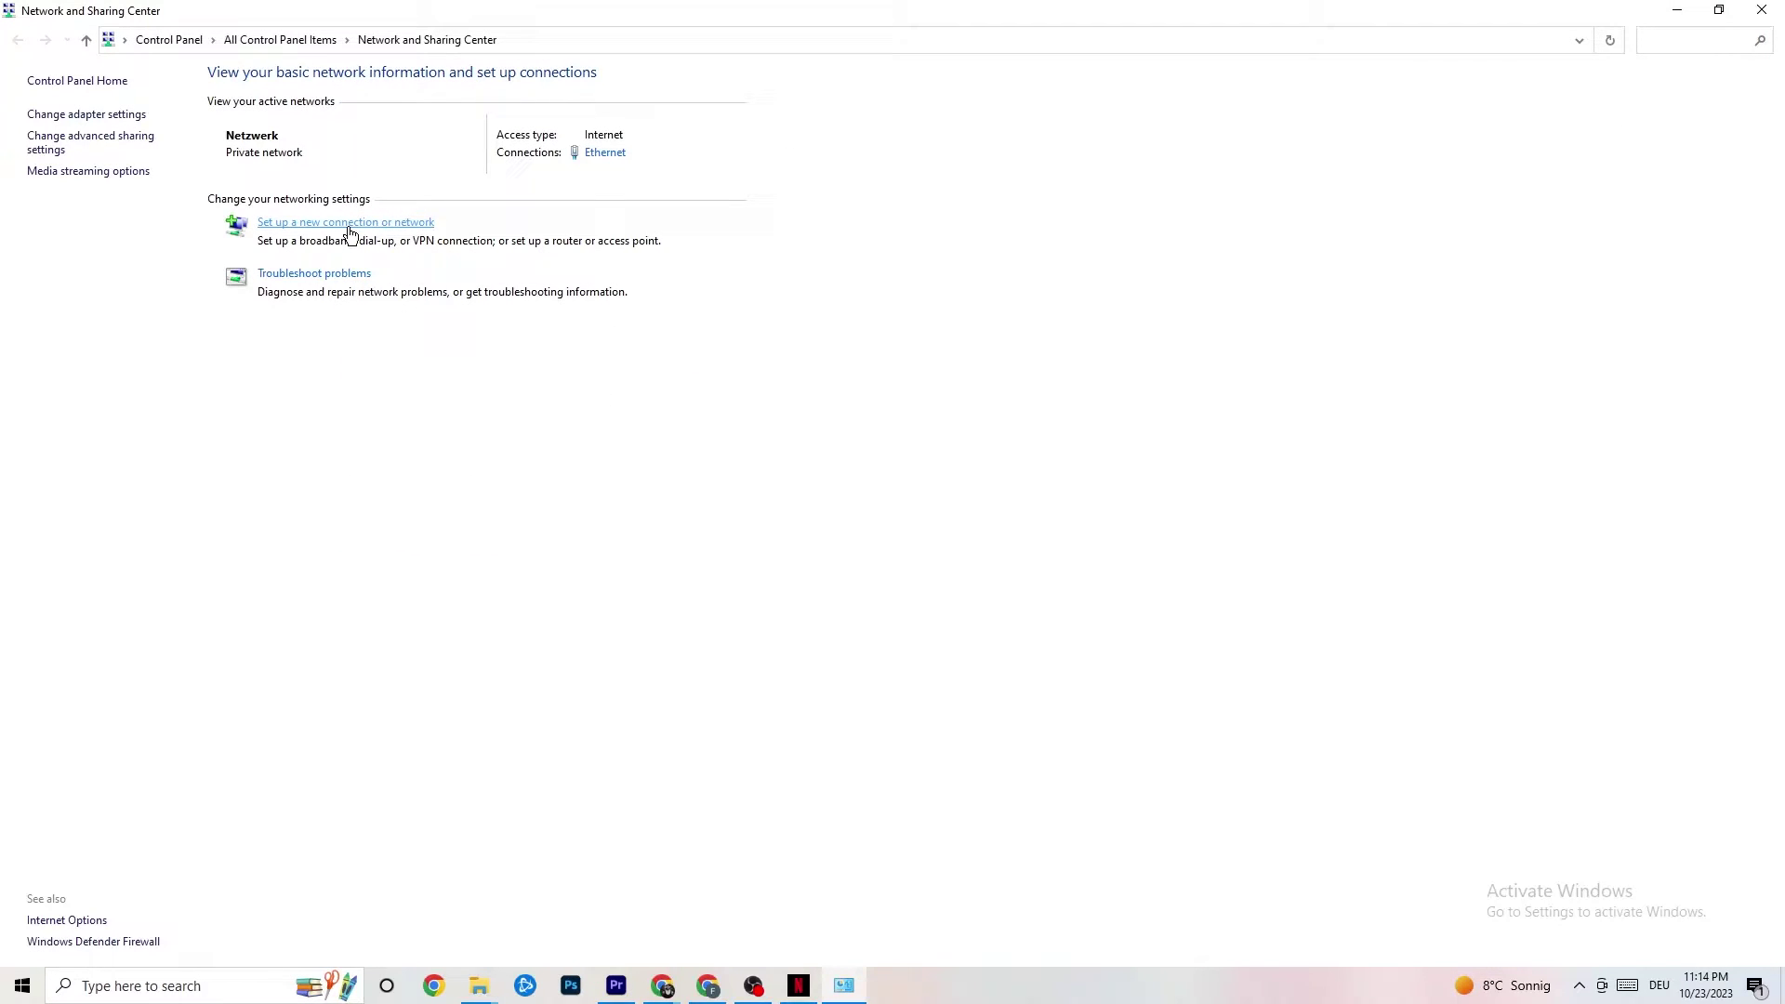
pyautogui.click(618, 160)
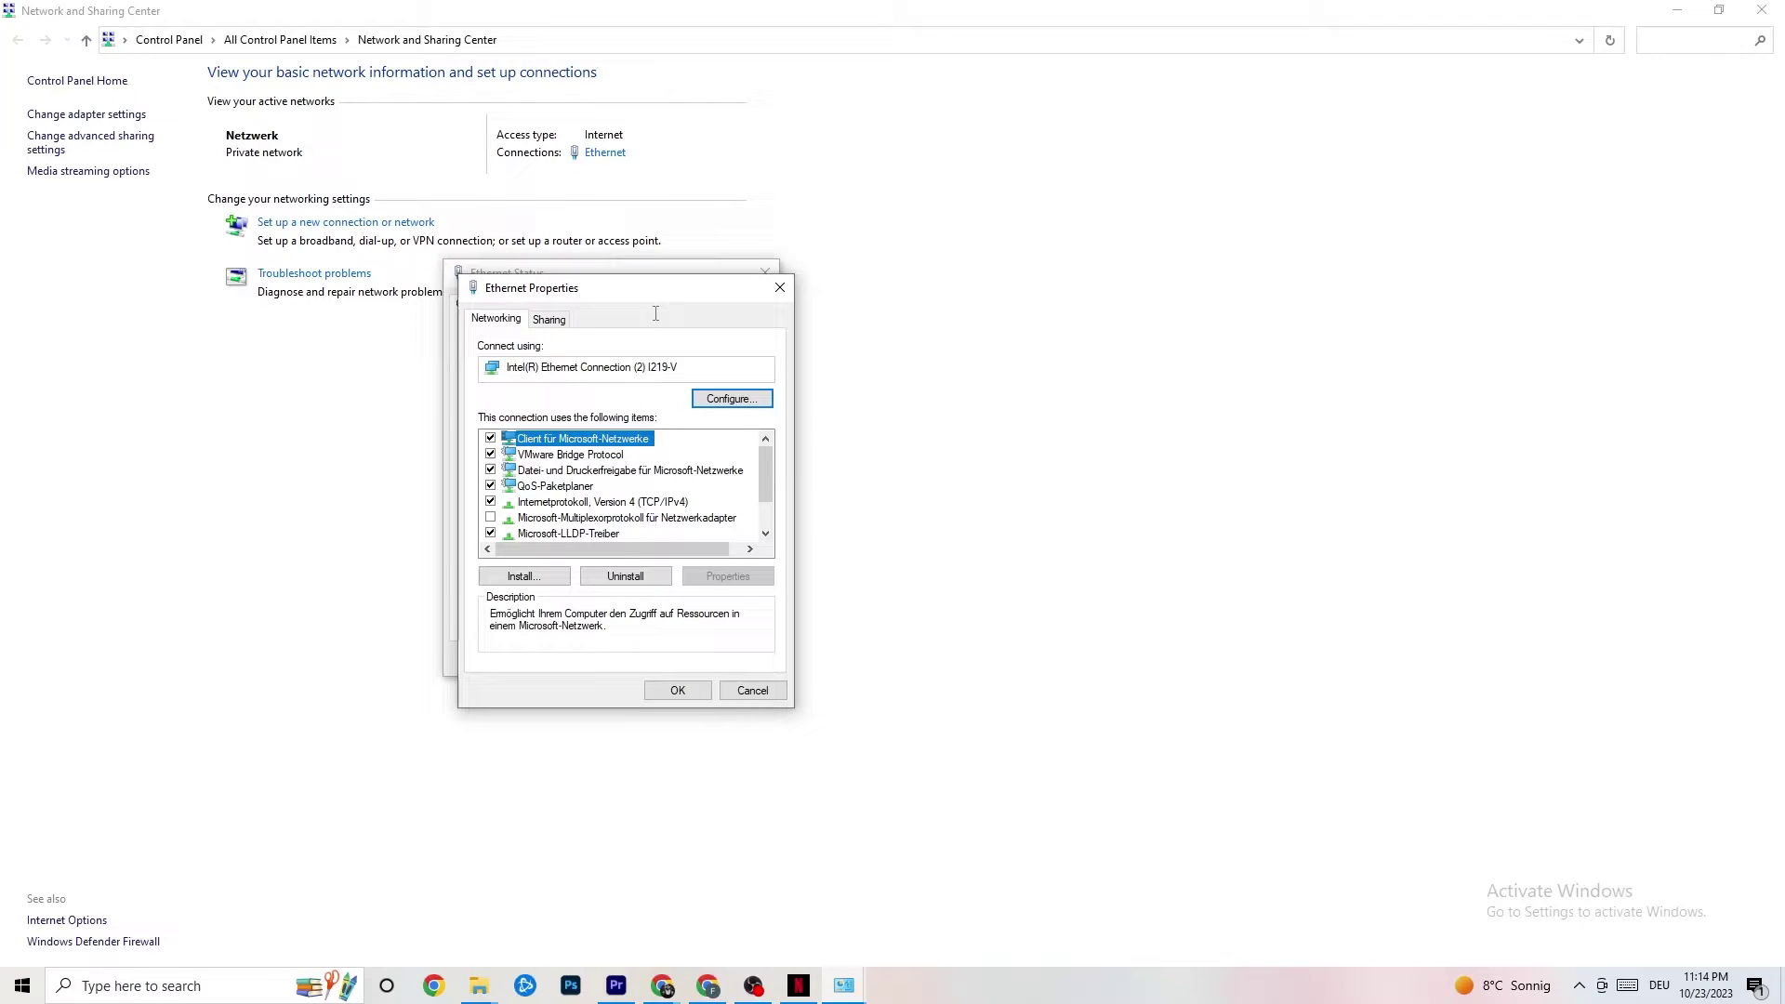
# Open the Ethernet connection's IPv4 settings and switch to manually specified DNS server addresses.
pyautogui.moveTo(601, 284); pyautogui.dragTo(702, 183)
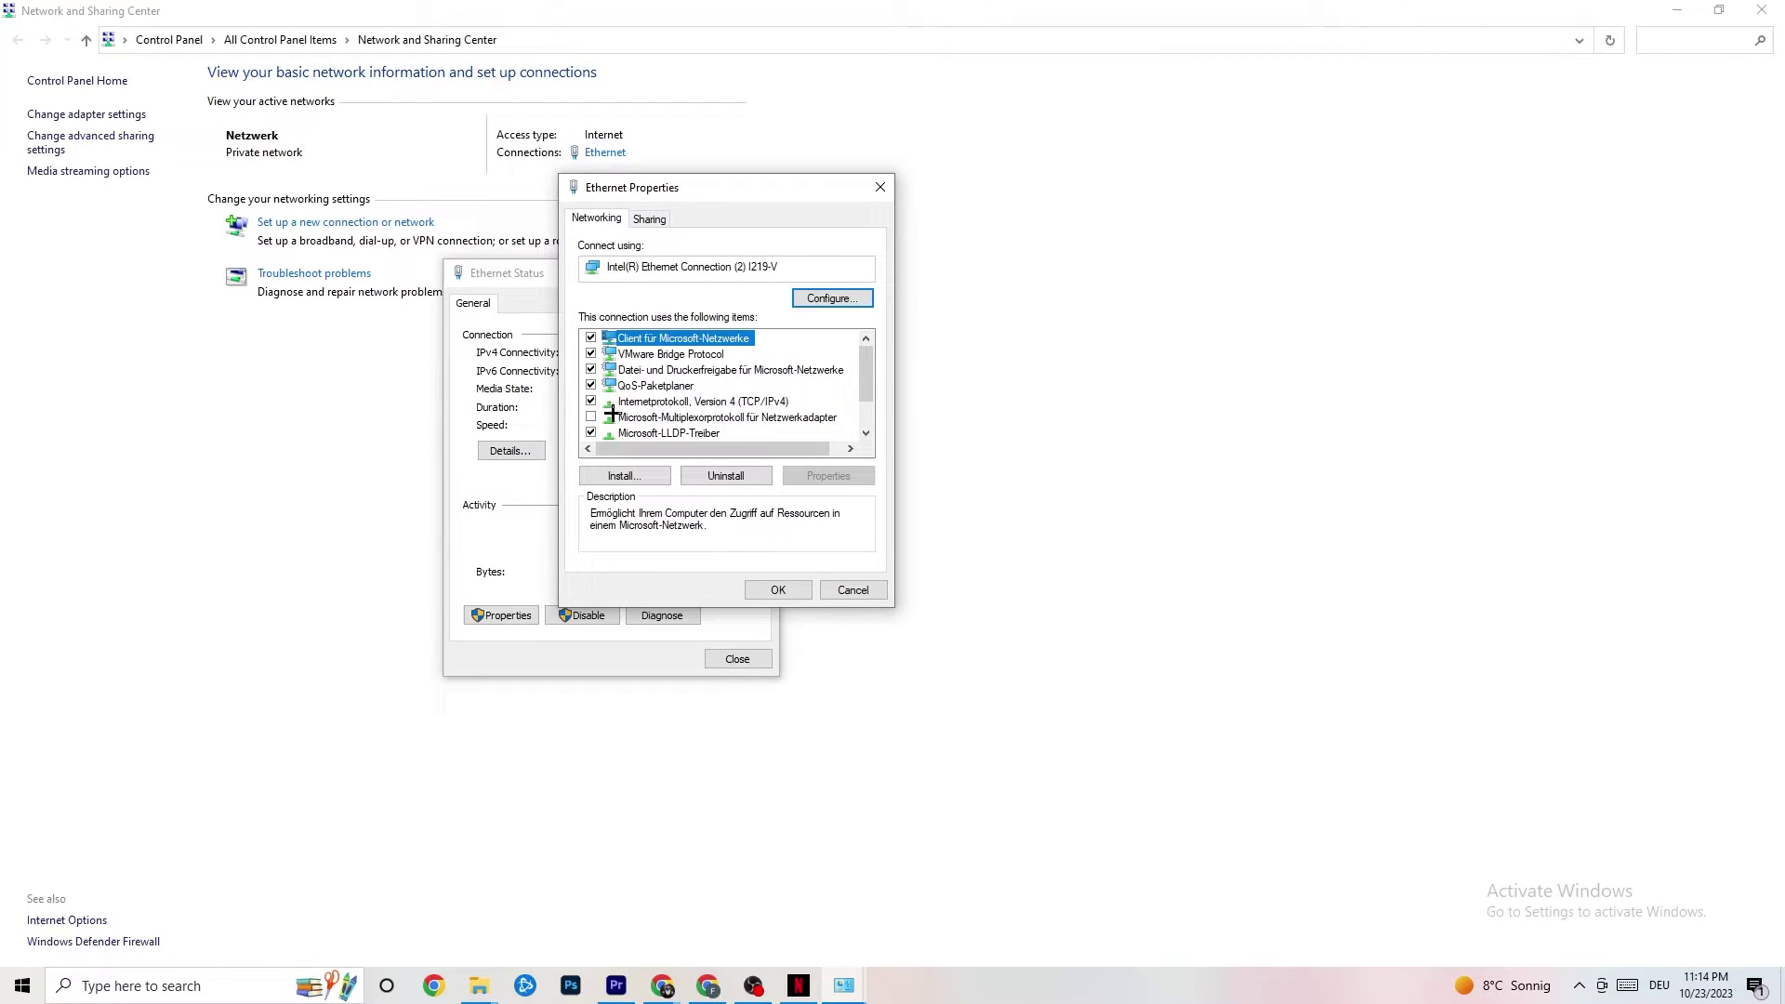
pyautogui.doubleClick(676, 402)
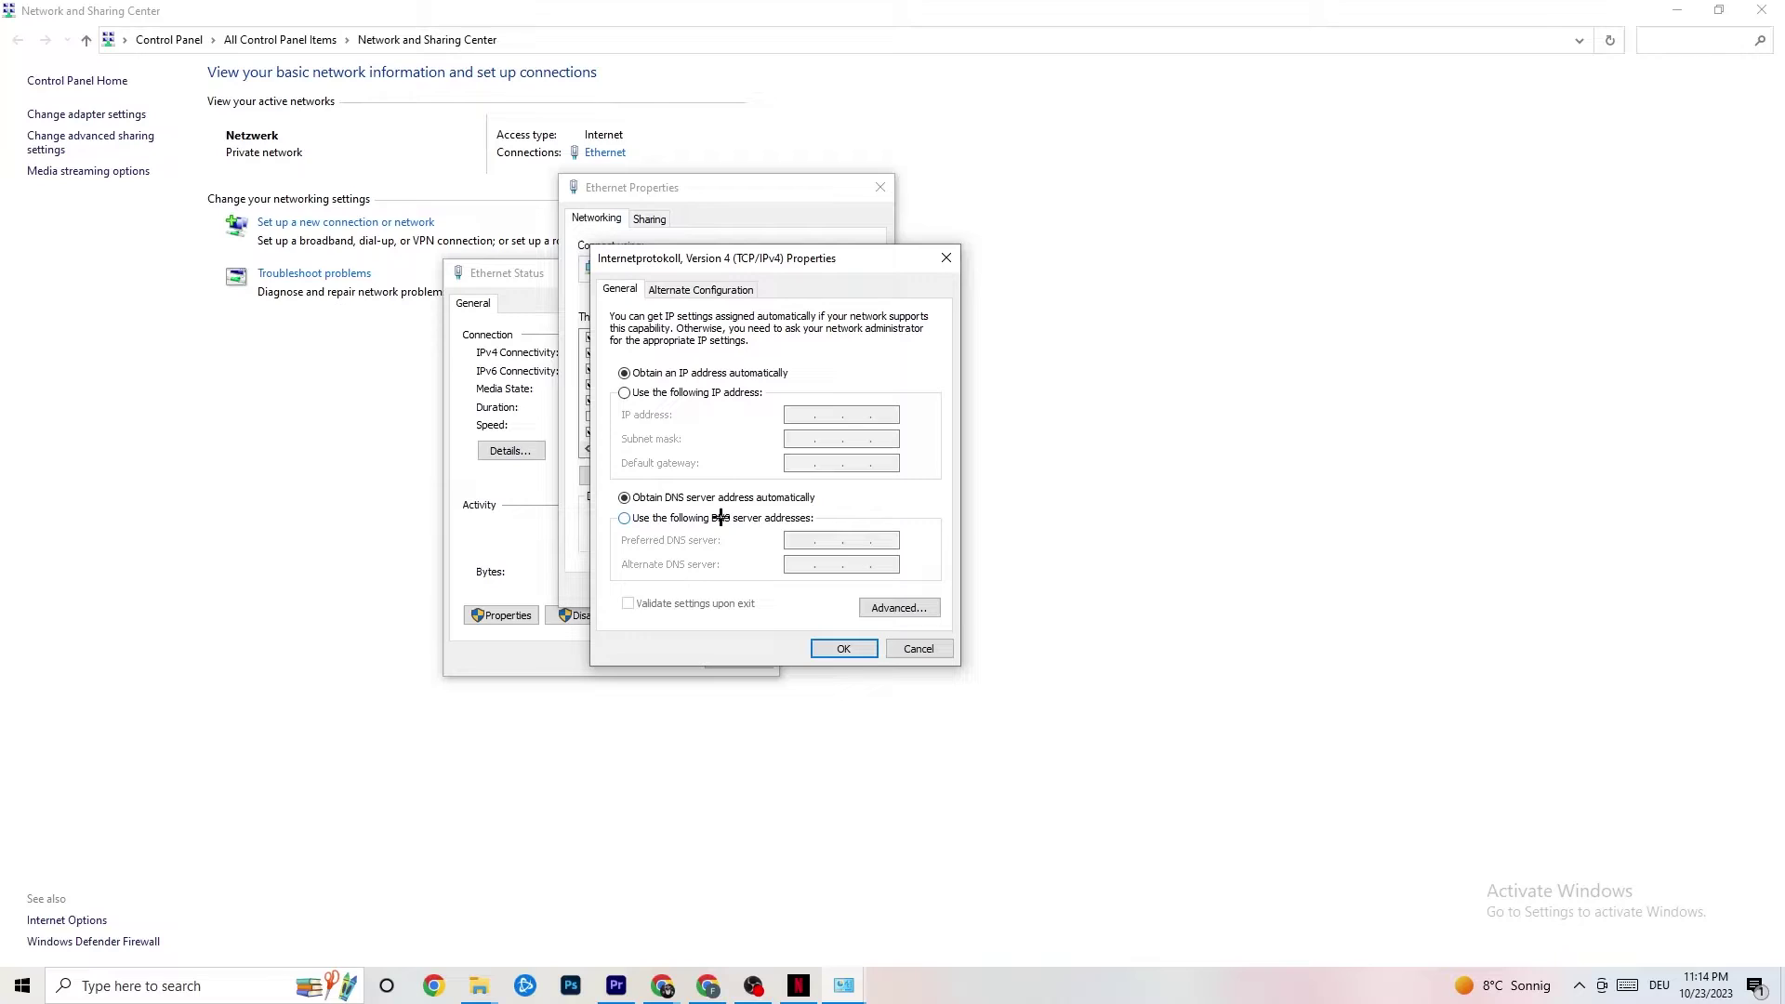
pyautogui.click(625, 519)
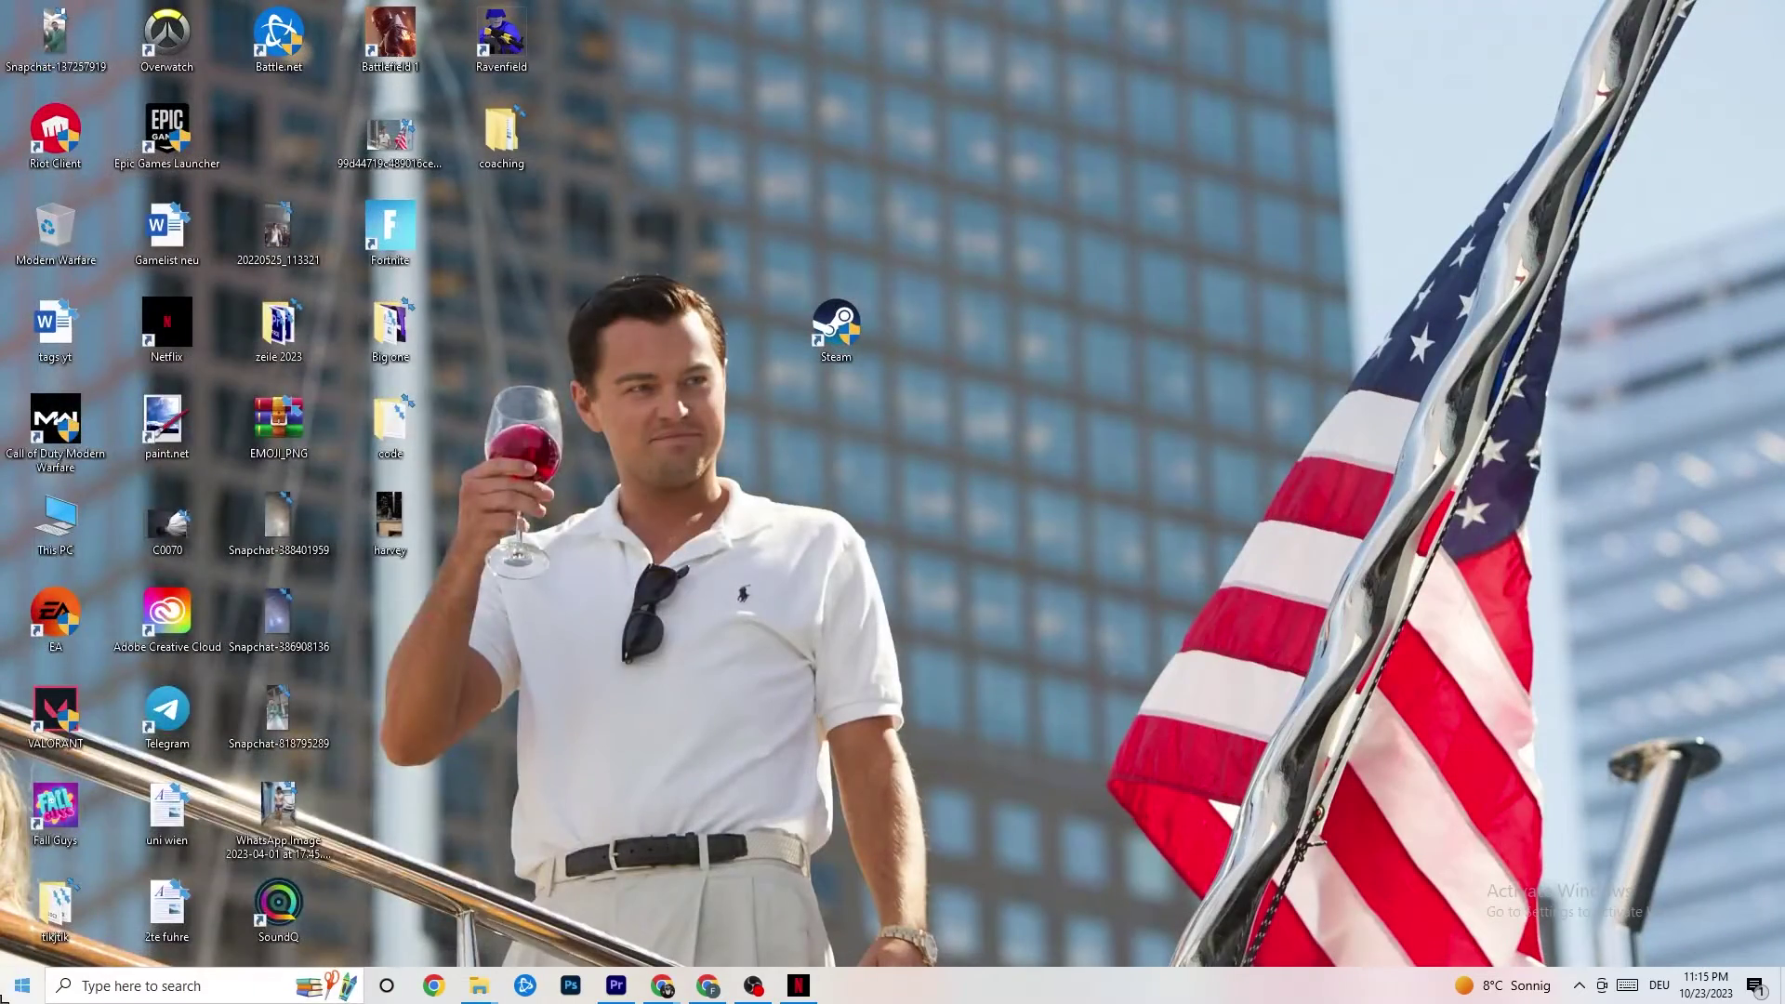
# Return to Settings' Network & Internet status and open the web help on updating adapter drivers.
pyautogui.click(22, 985)
pyautogui.click(23, 899)
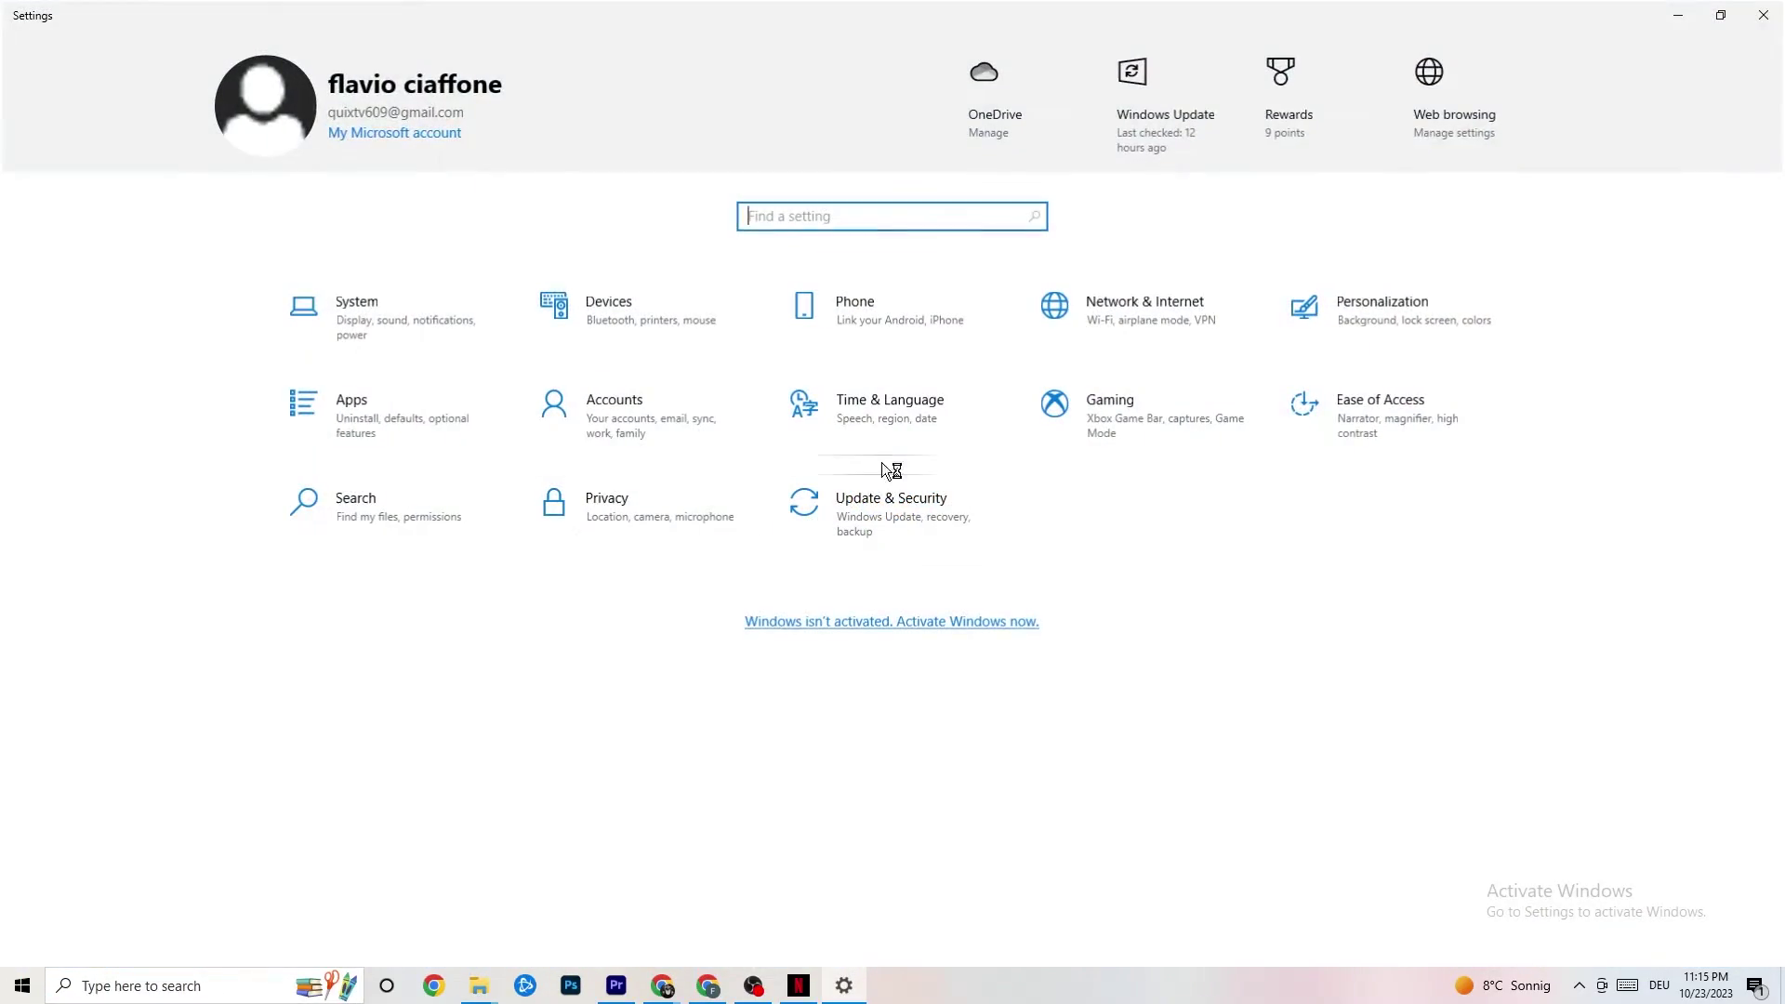
pyautogui.click(1147, 316)
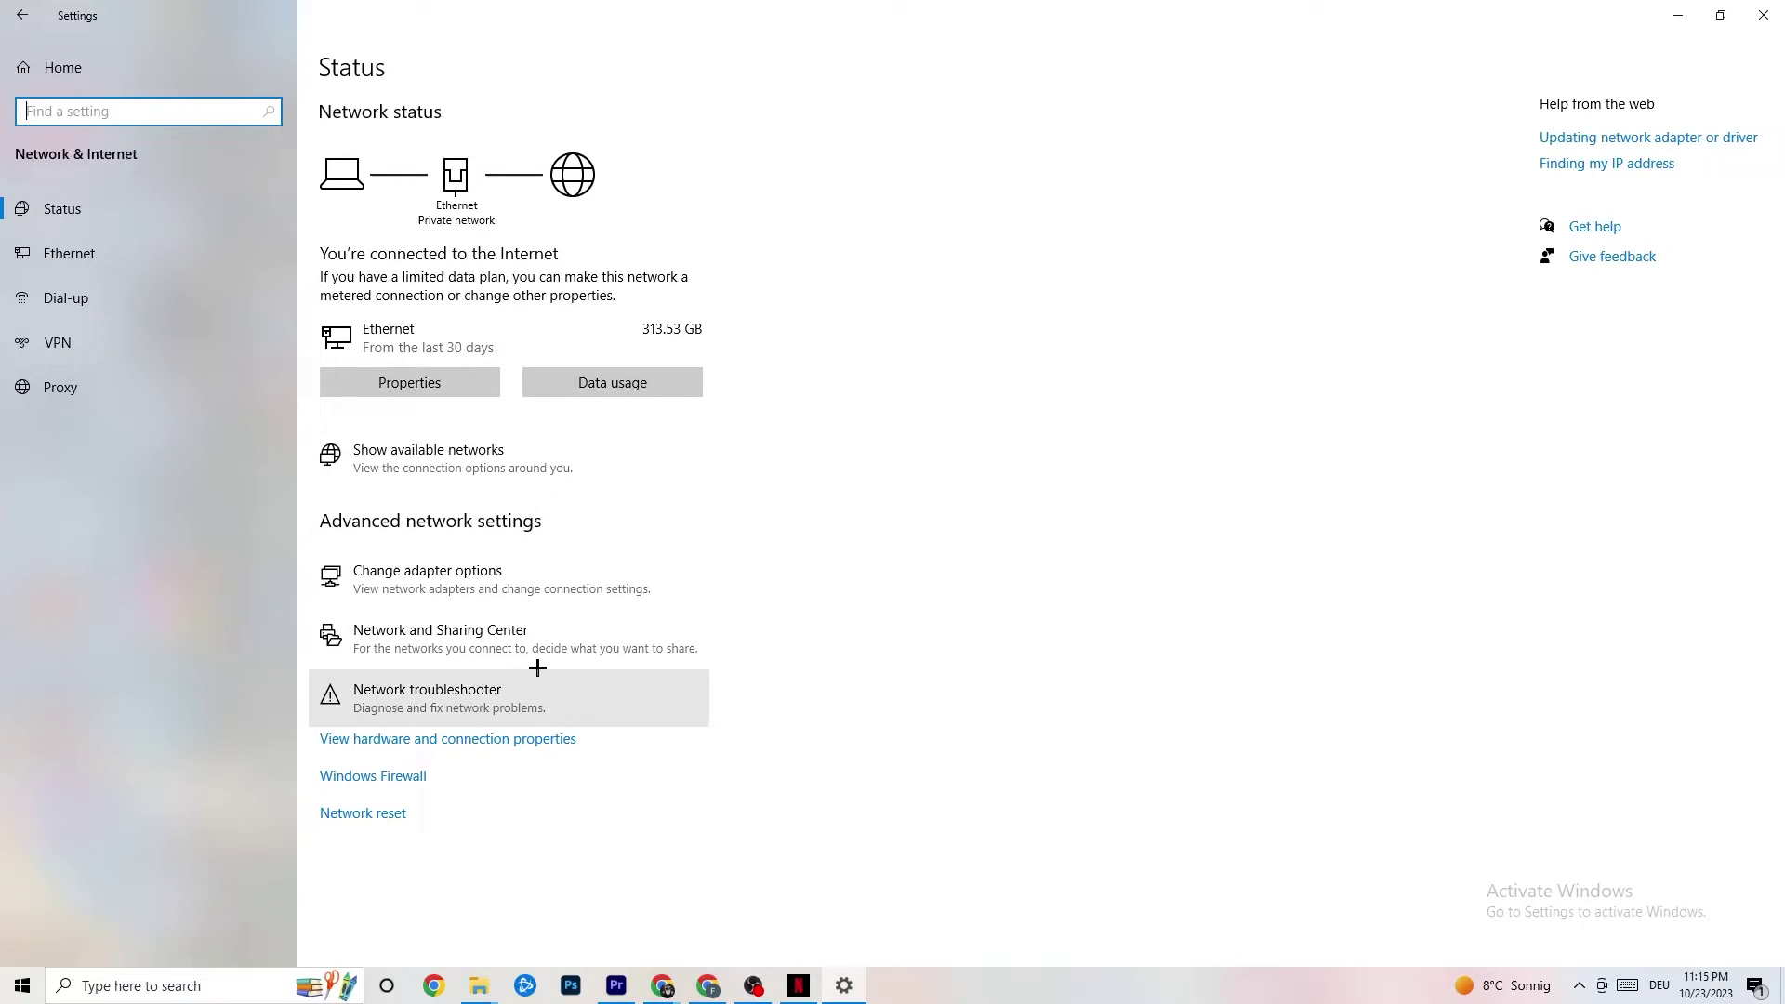
pyautogui.click(1652, 139)
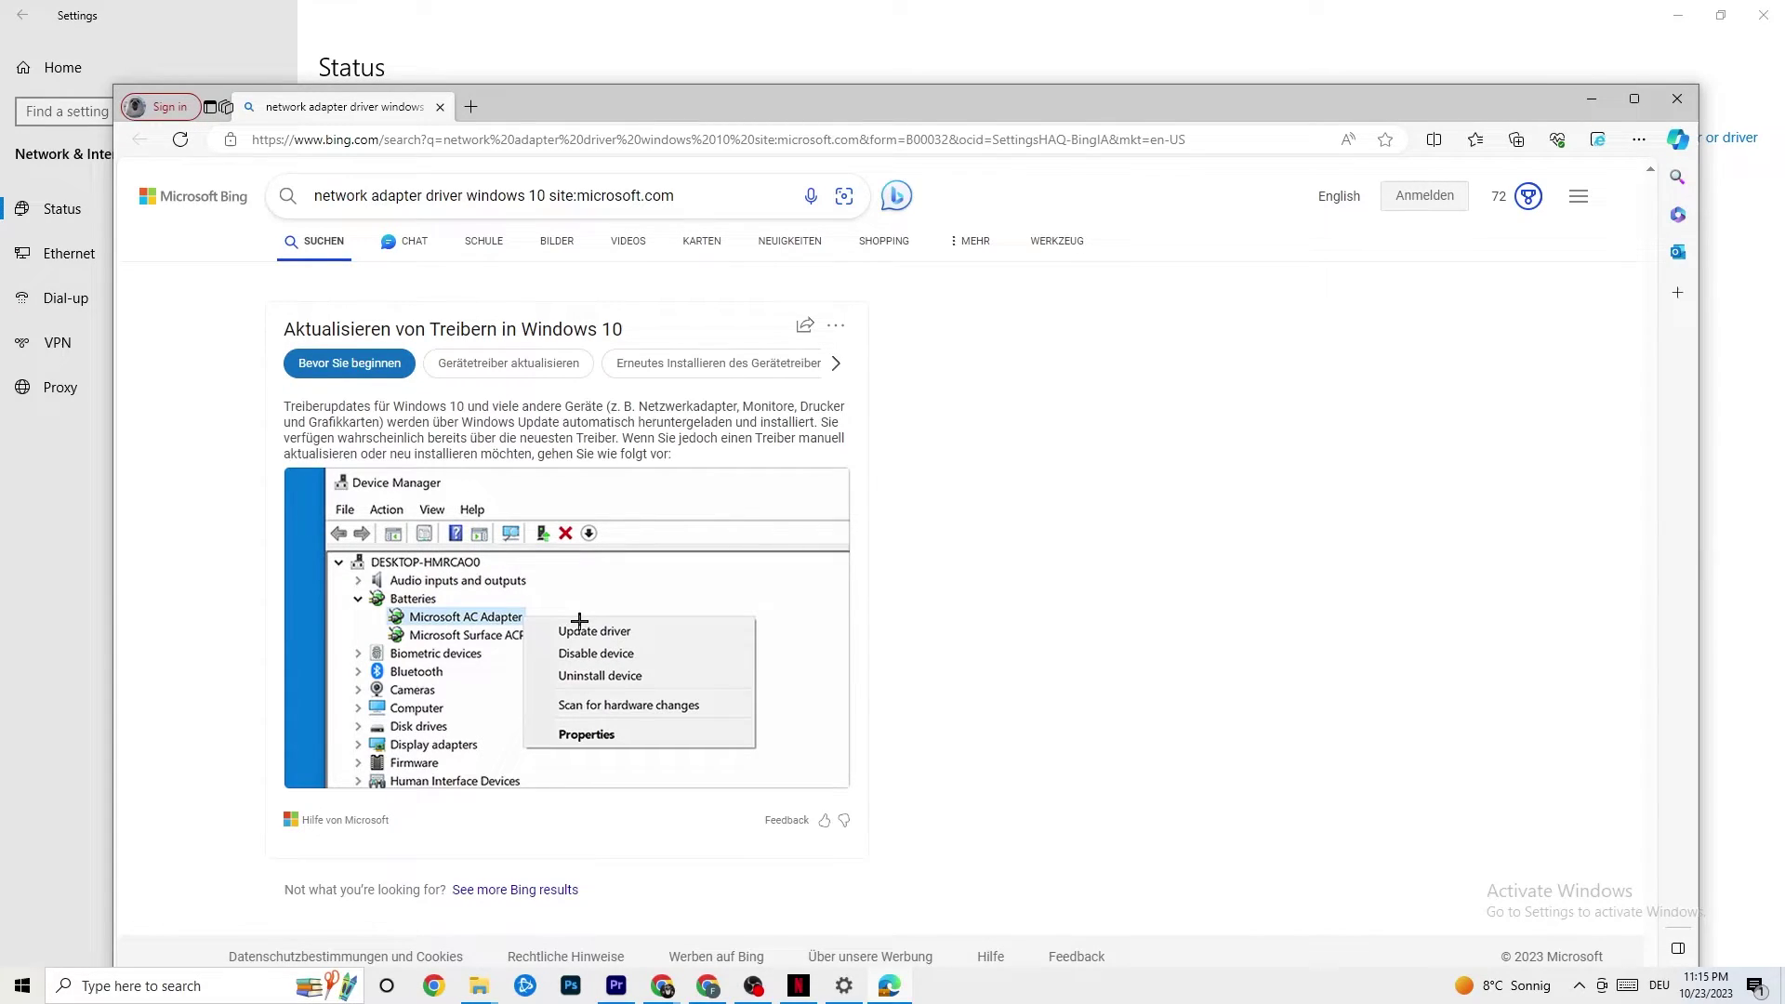
# Close Microsoft Edge after reading the Bing result on updating Windows 10 drivers.
pyautogui.click(1678, 99)
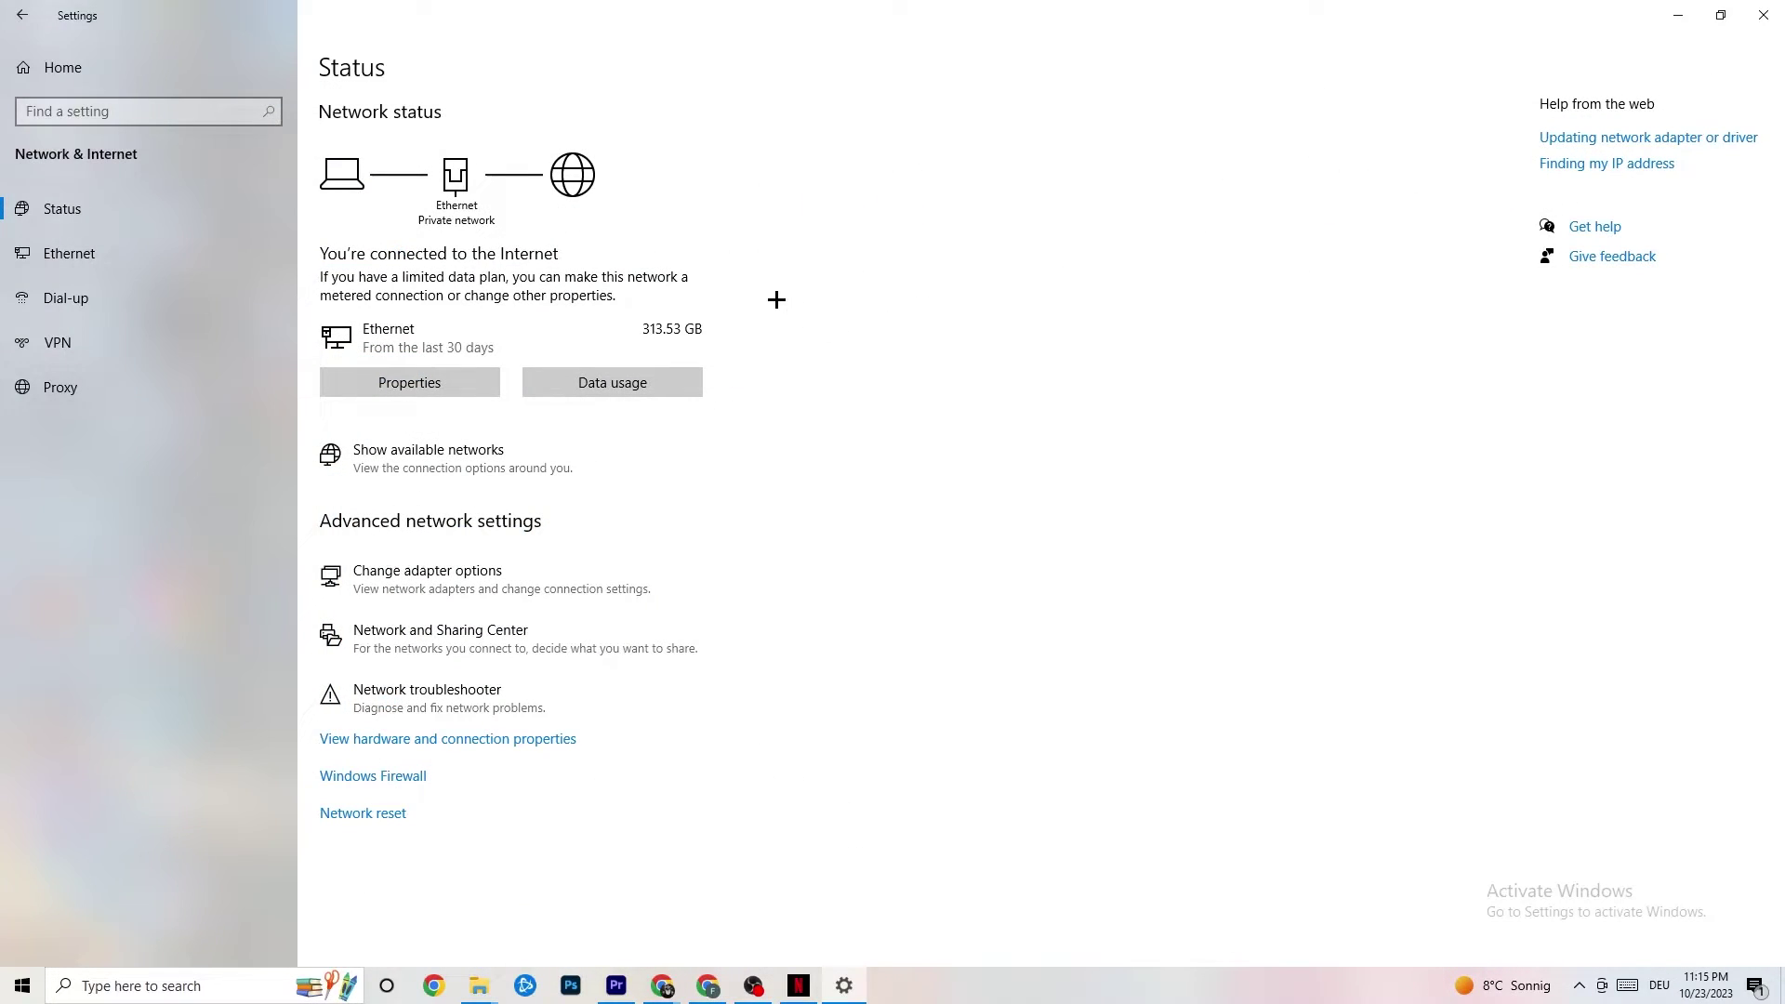
# Glance at the available networks flyout, then exit Settings.
pyautogui.click(534, 460)
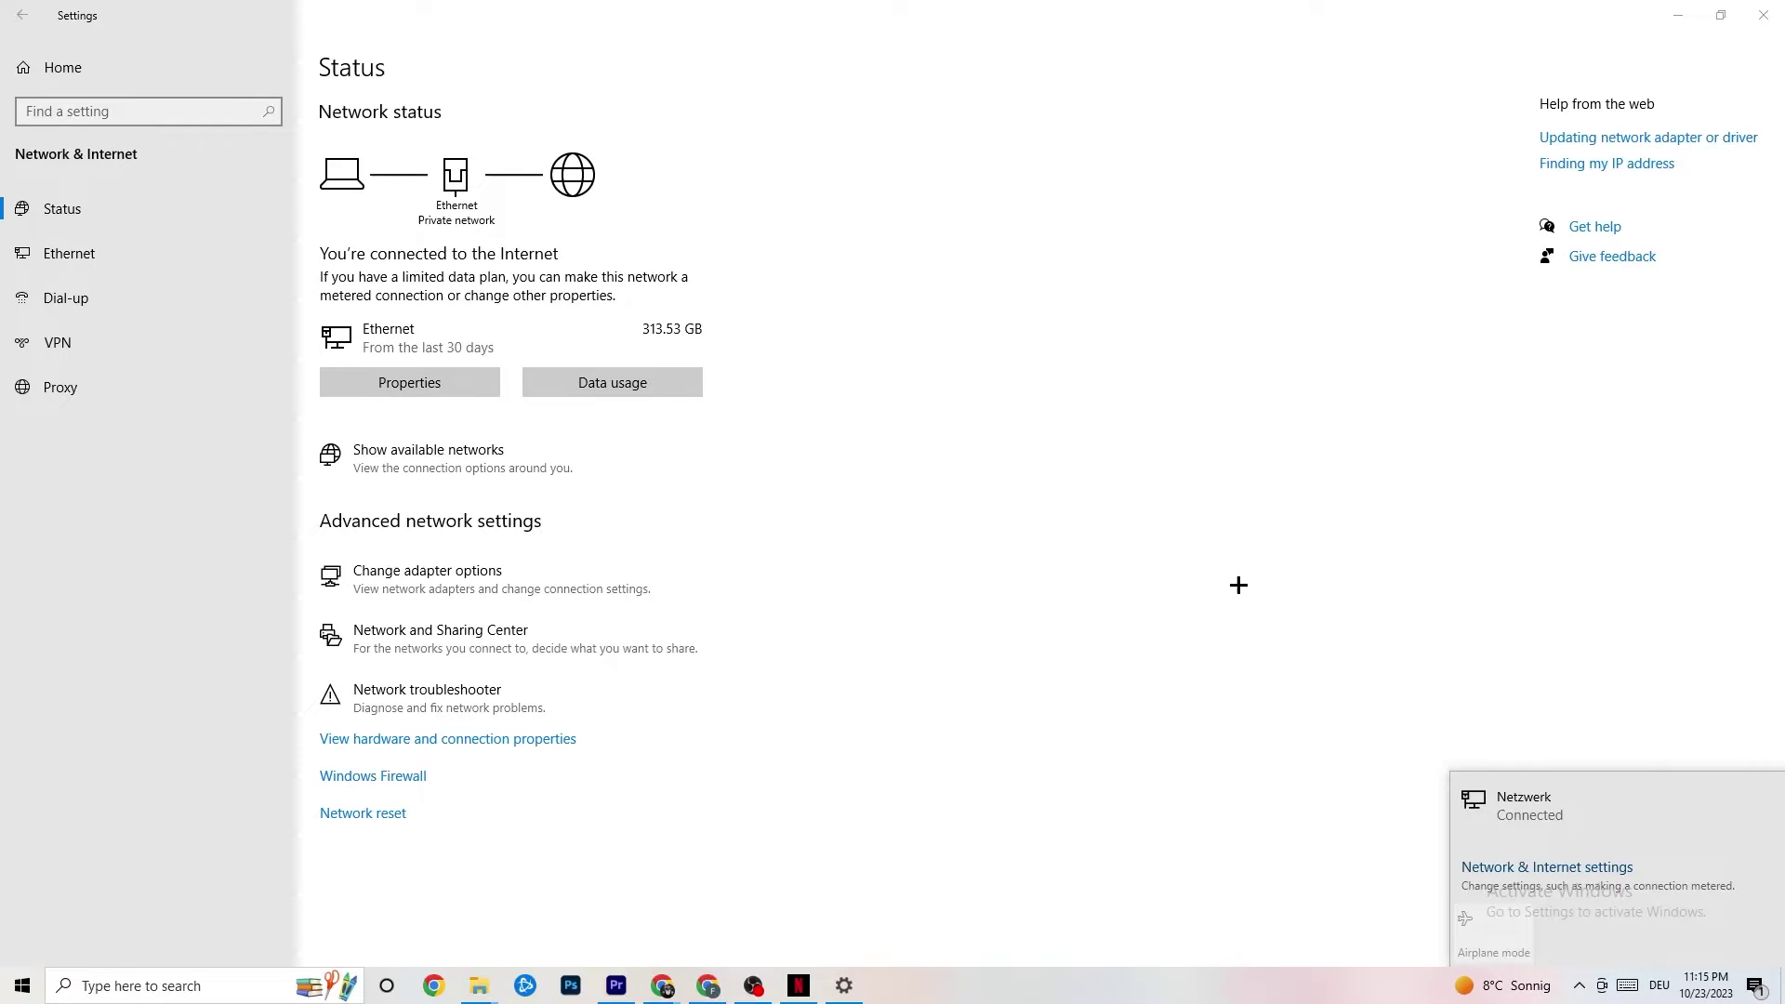
pyautogui.click(1102, 558)
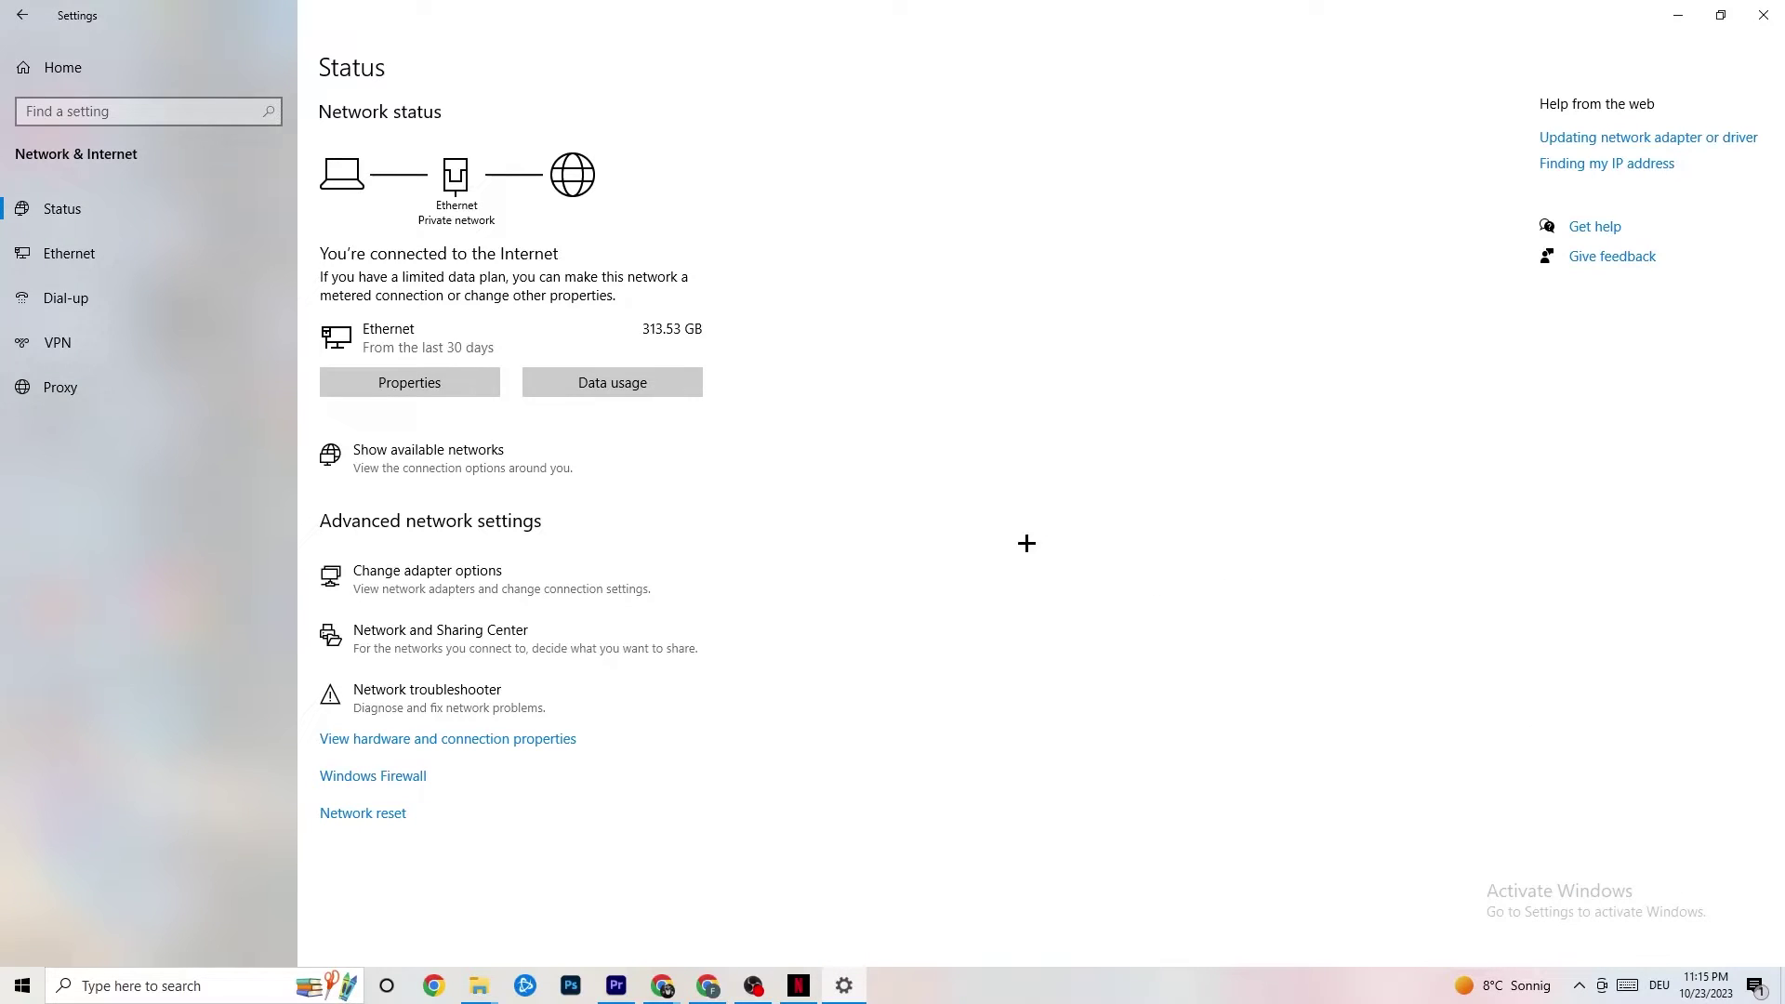
pyautogui.click(1763, 15)
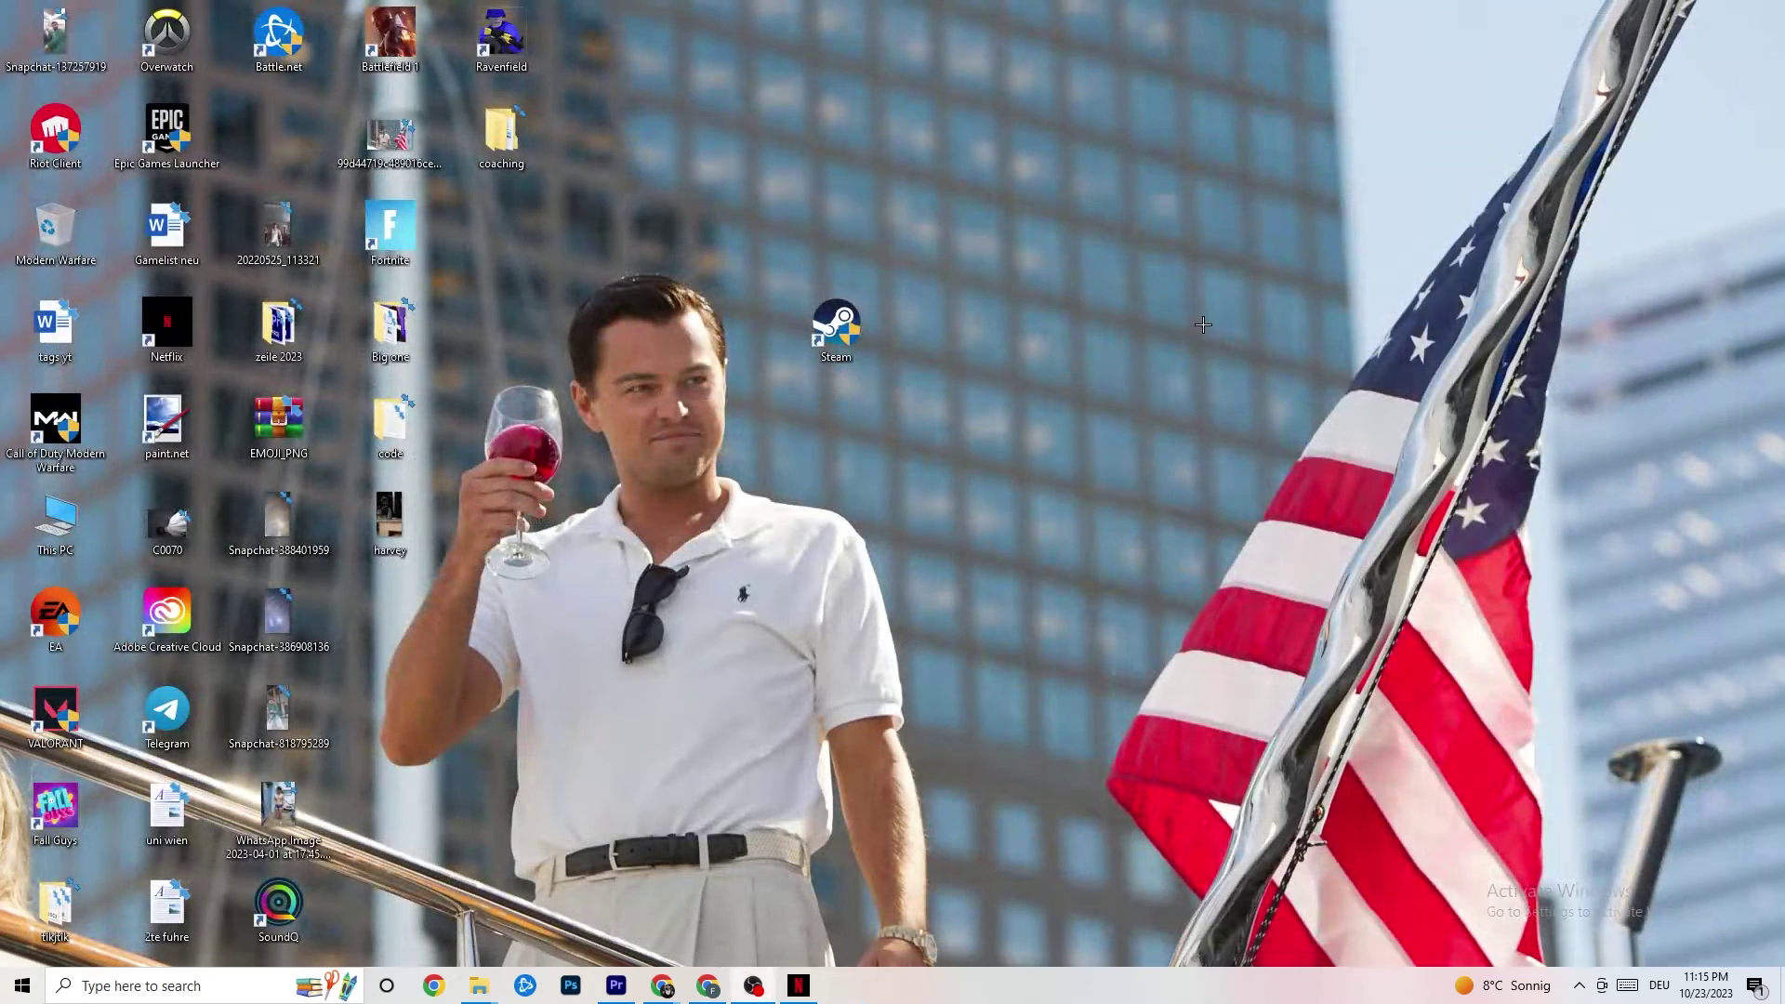
pyautogui.click(21, 984)
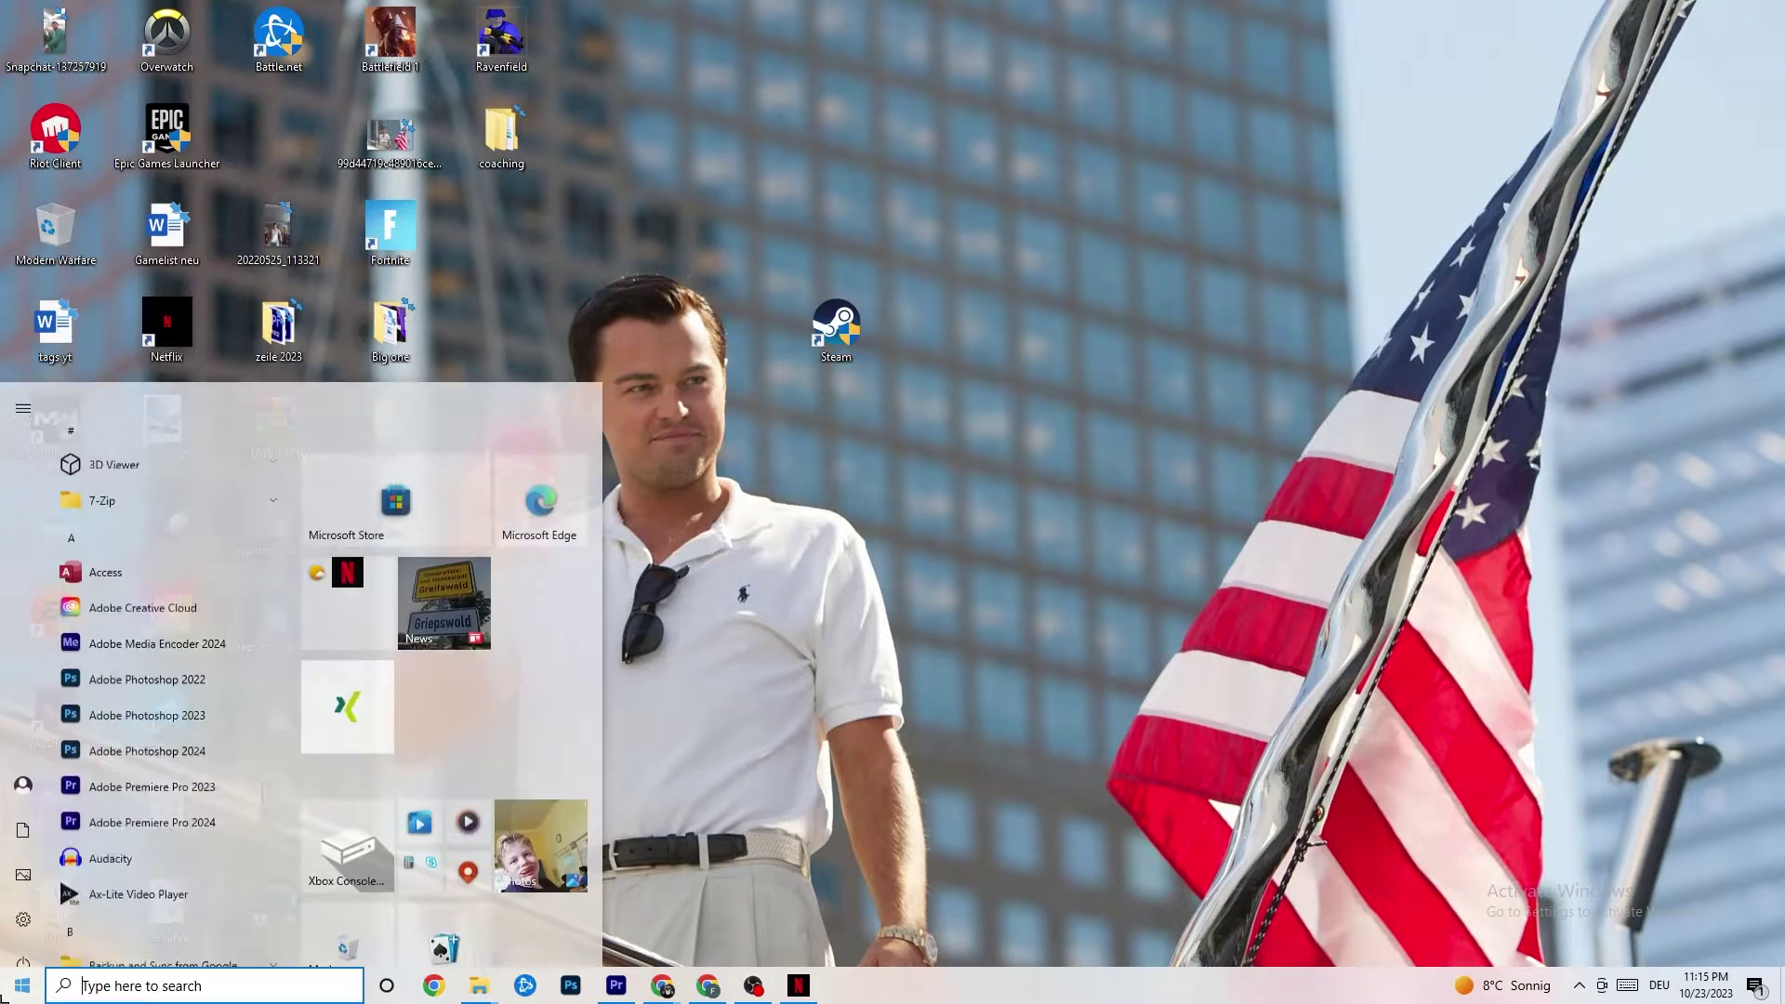
pyautogui.click(34, 914)
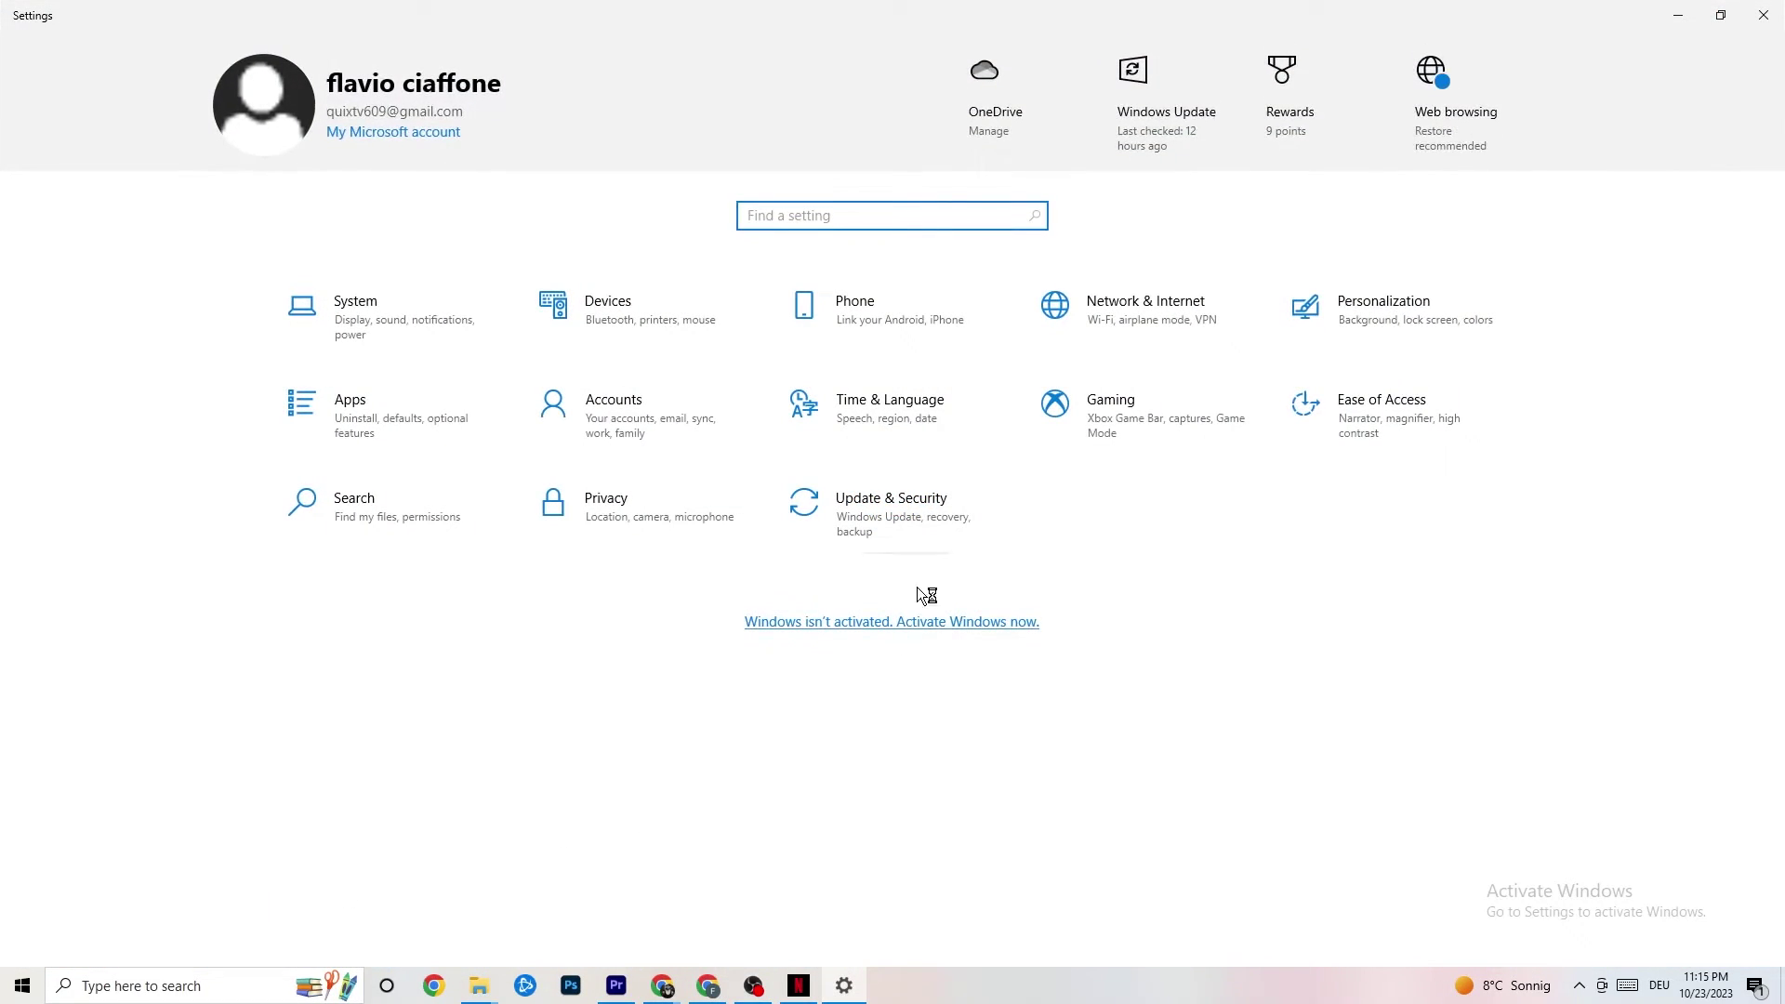
pyautogui.click(925, 509)
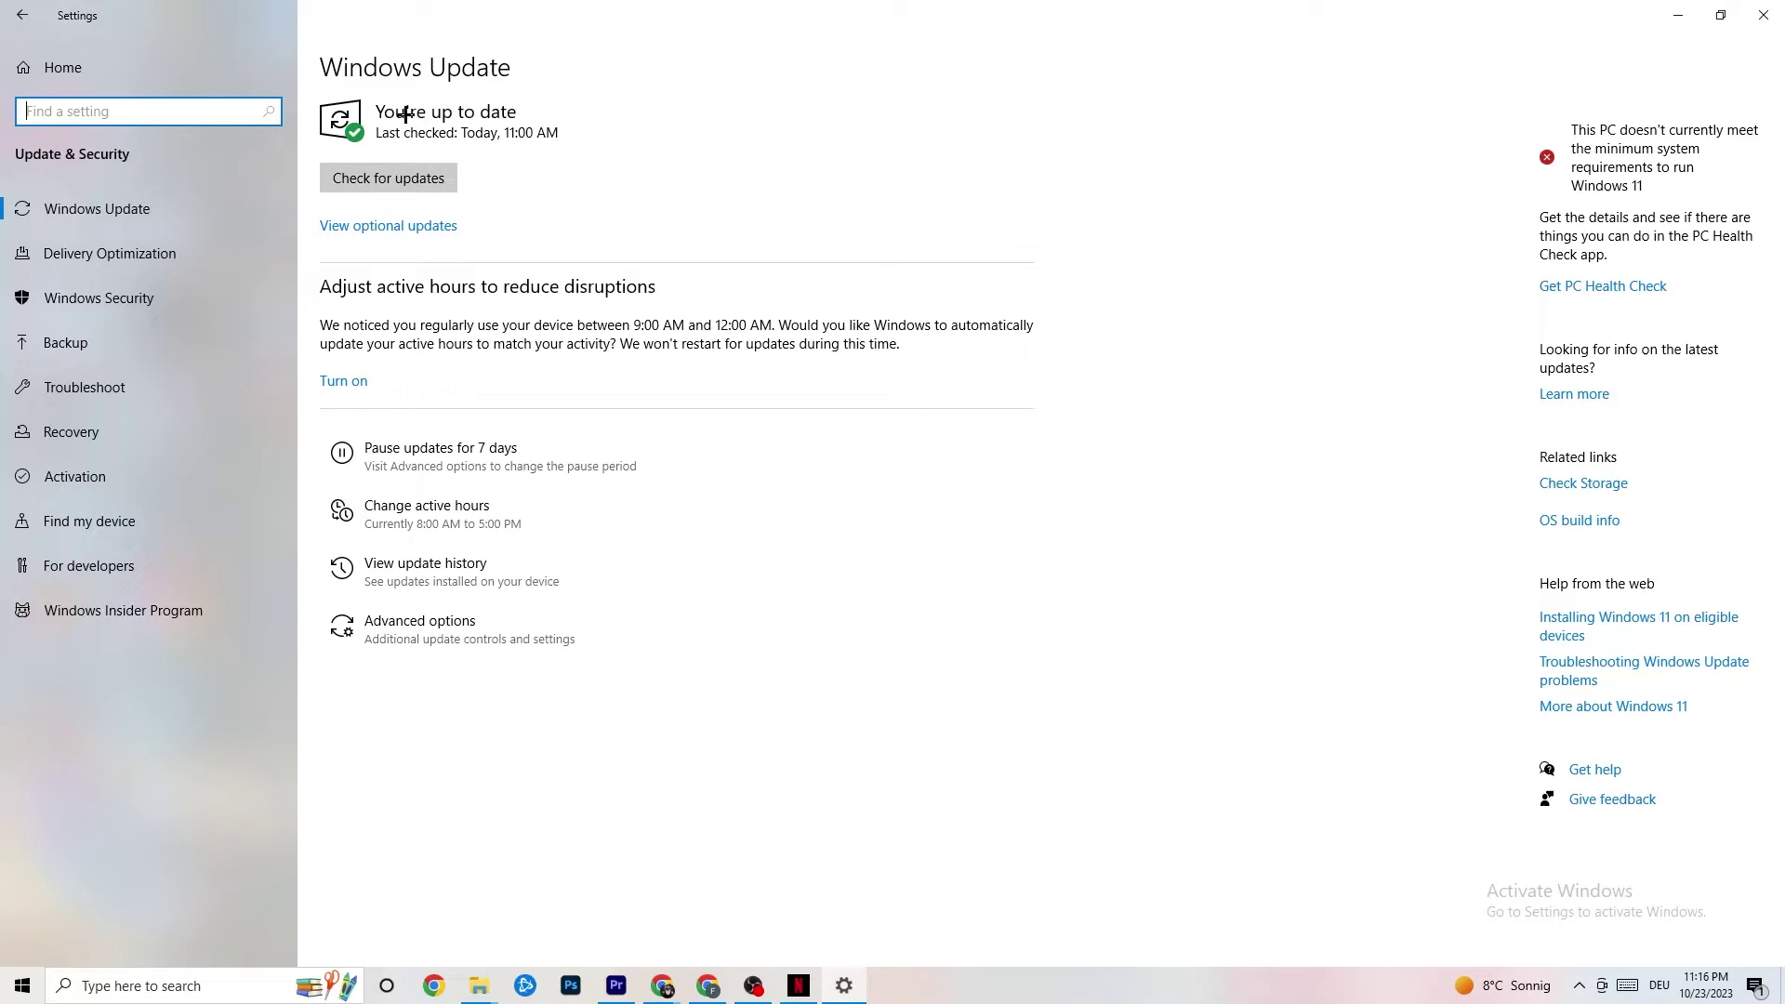
pyautogui.click(539, 118)
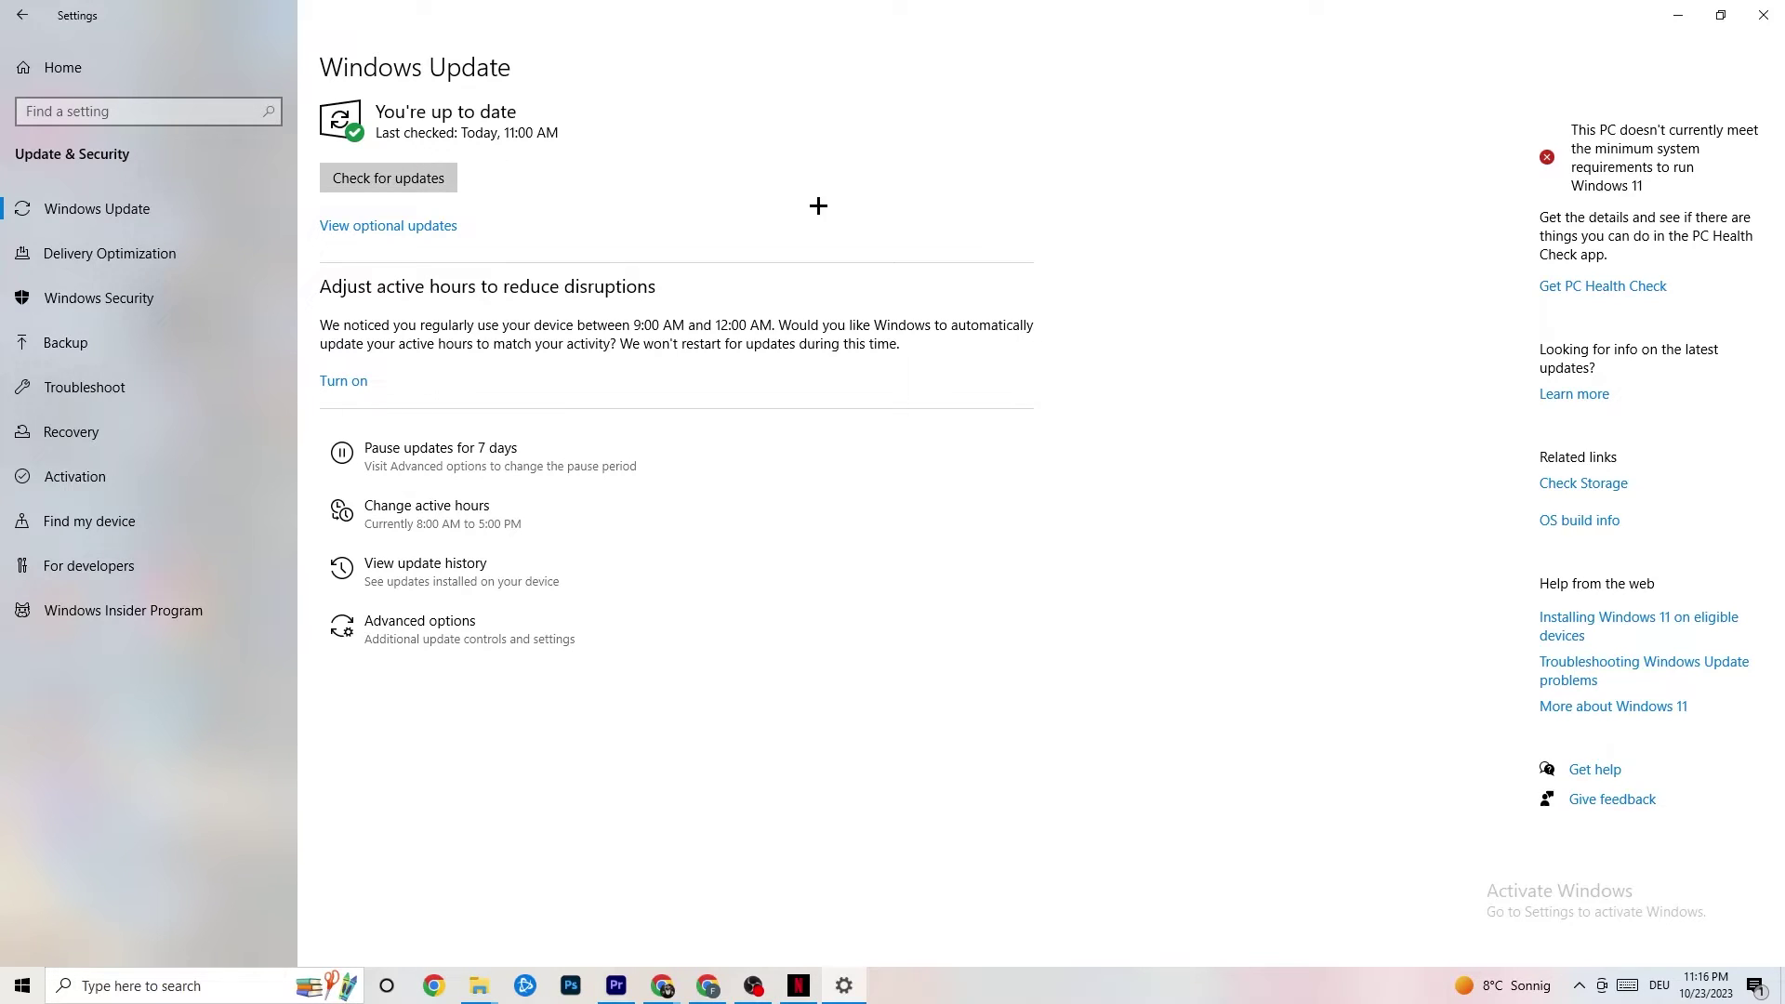
pyautogui.click(1752, 28)
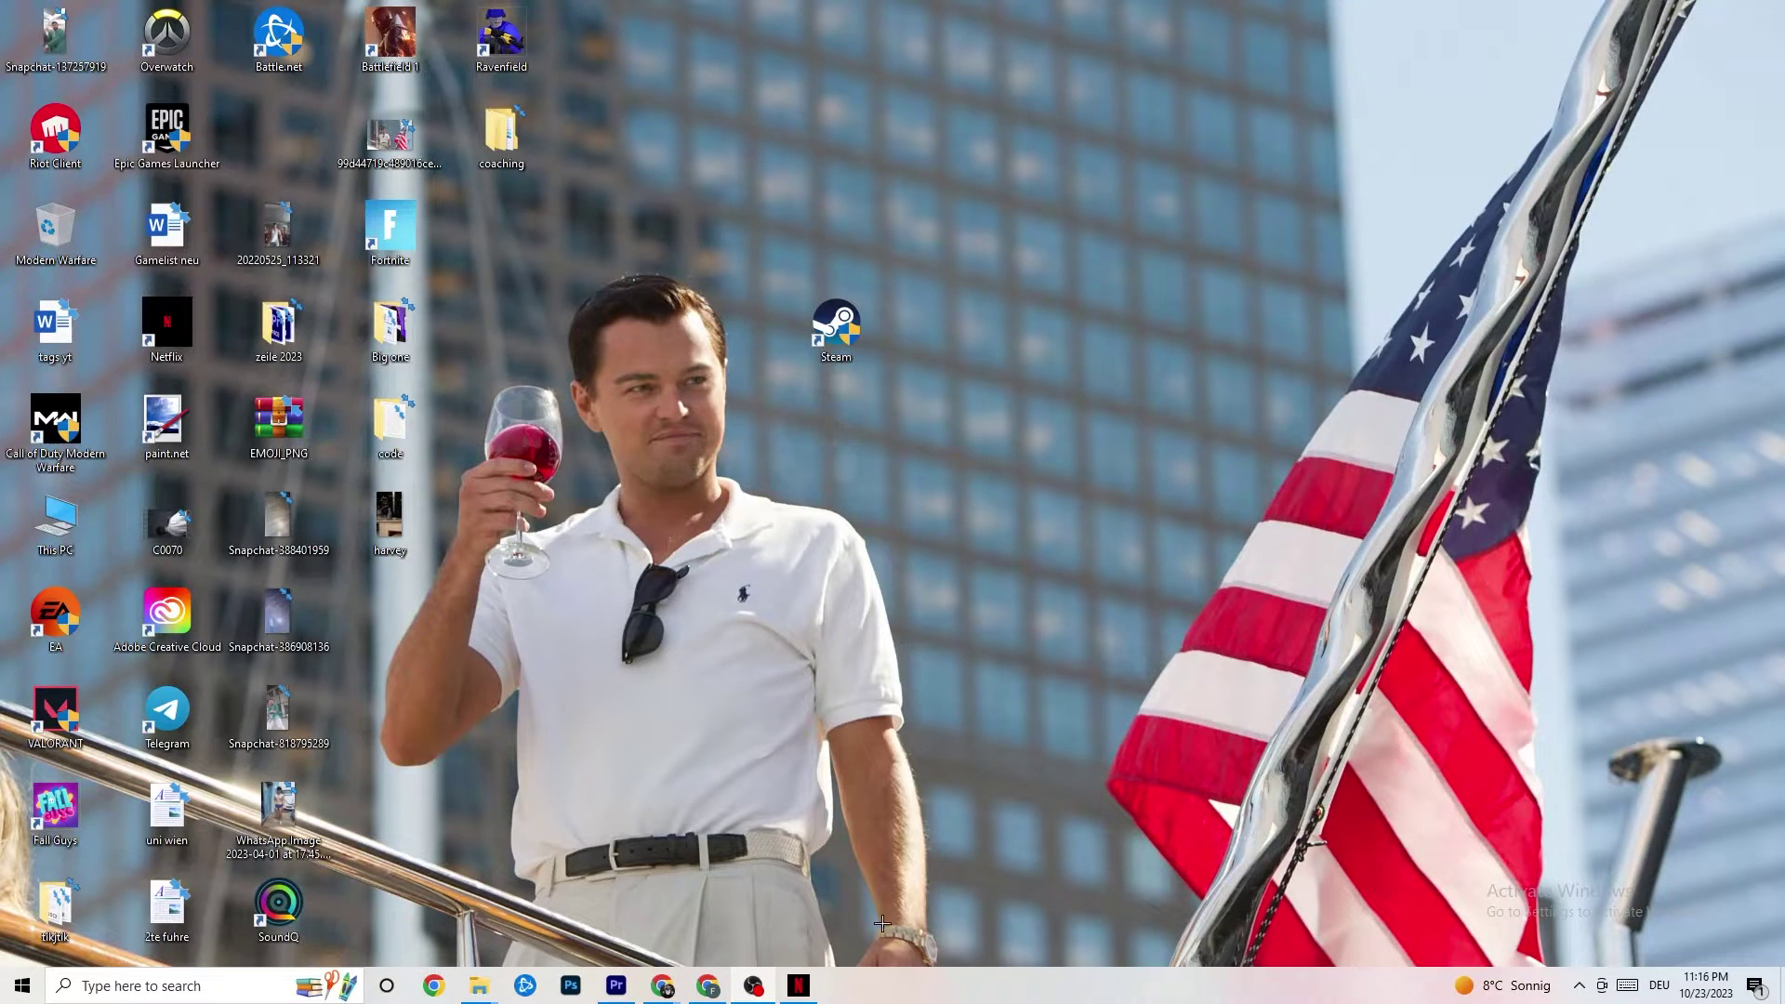
# Launch Task Manager from the taskbar and maximize it.
pyautogui.moveTo(931, 990); pyautogui.dragTo(1030, 890)
pyautogui.rightClick(958, 994)
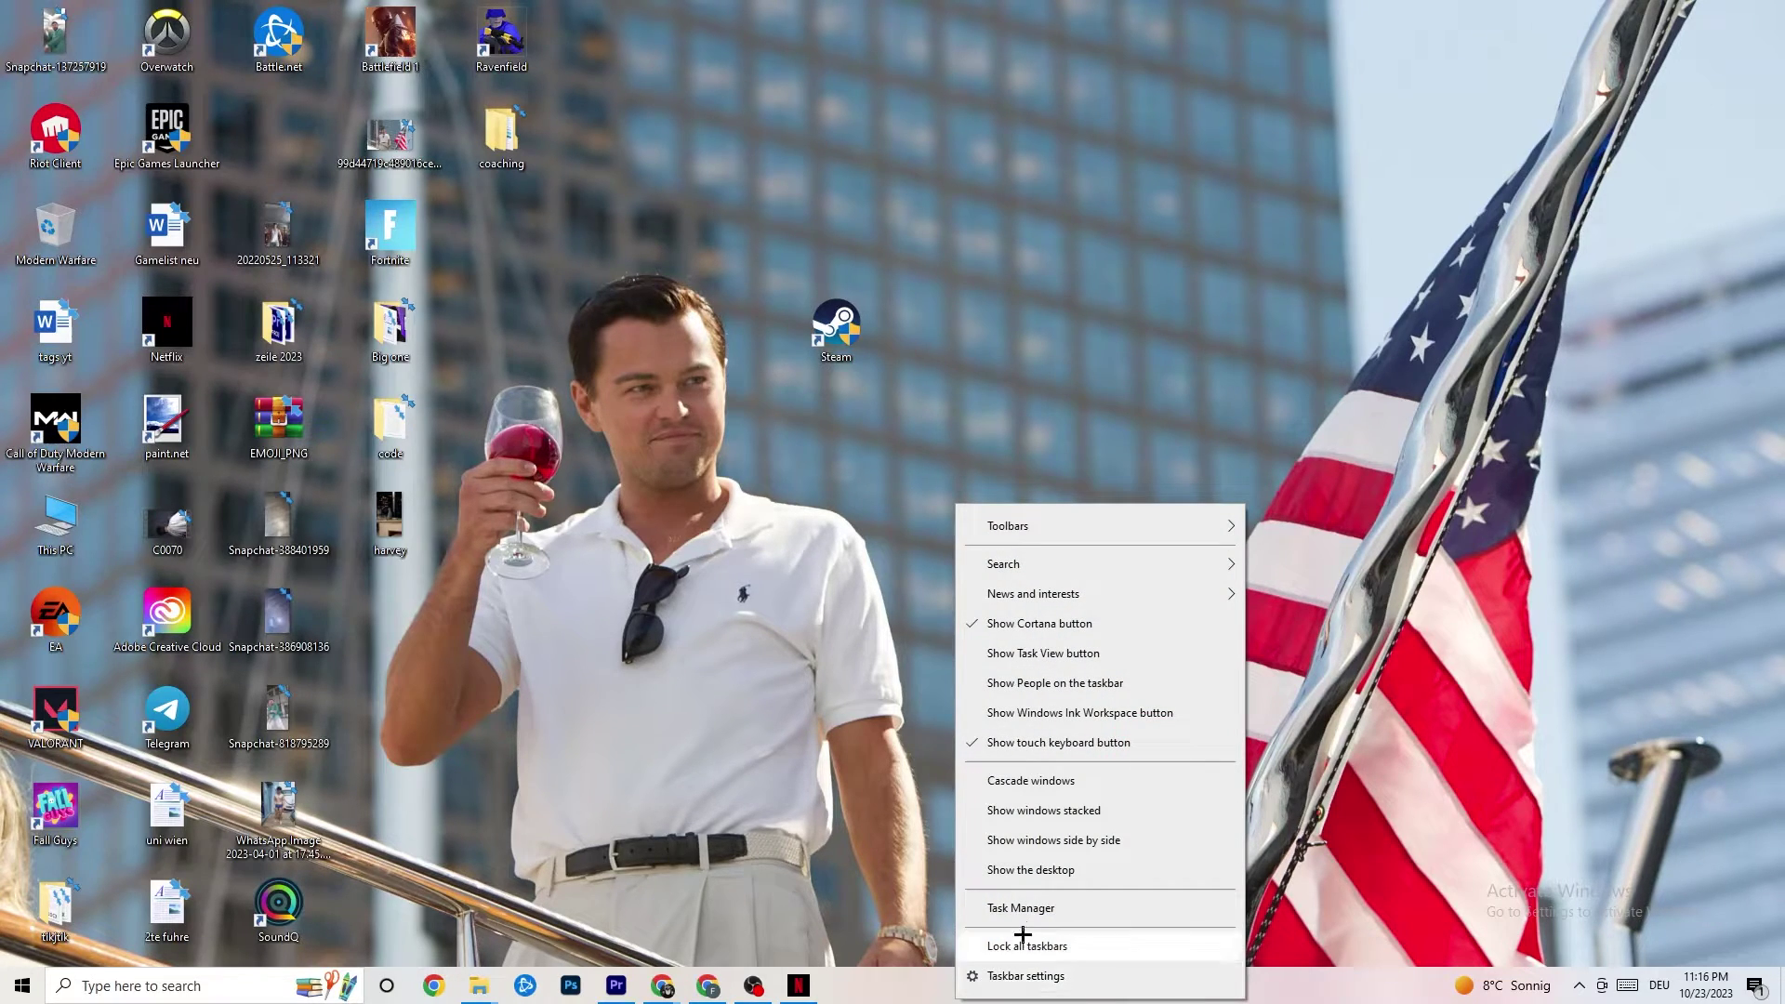
pyautogui.click(1027, 904)
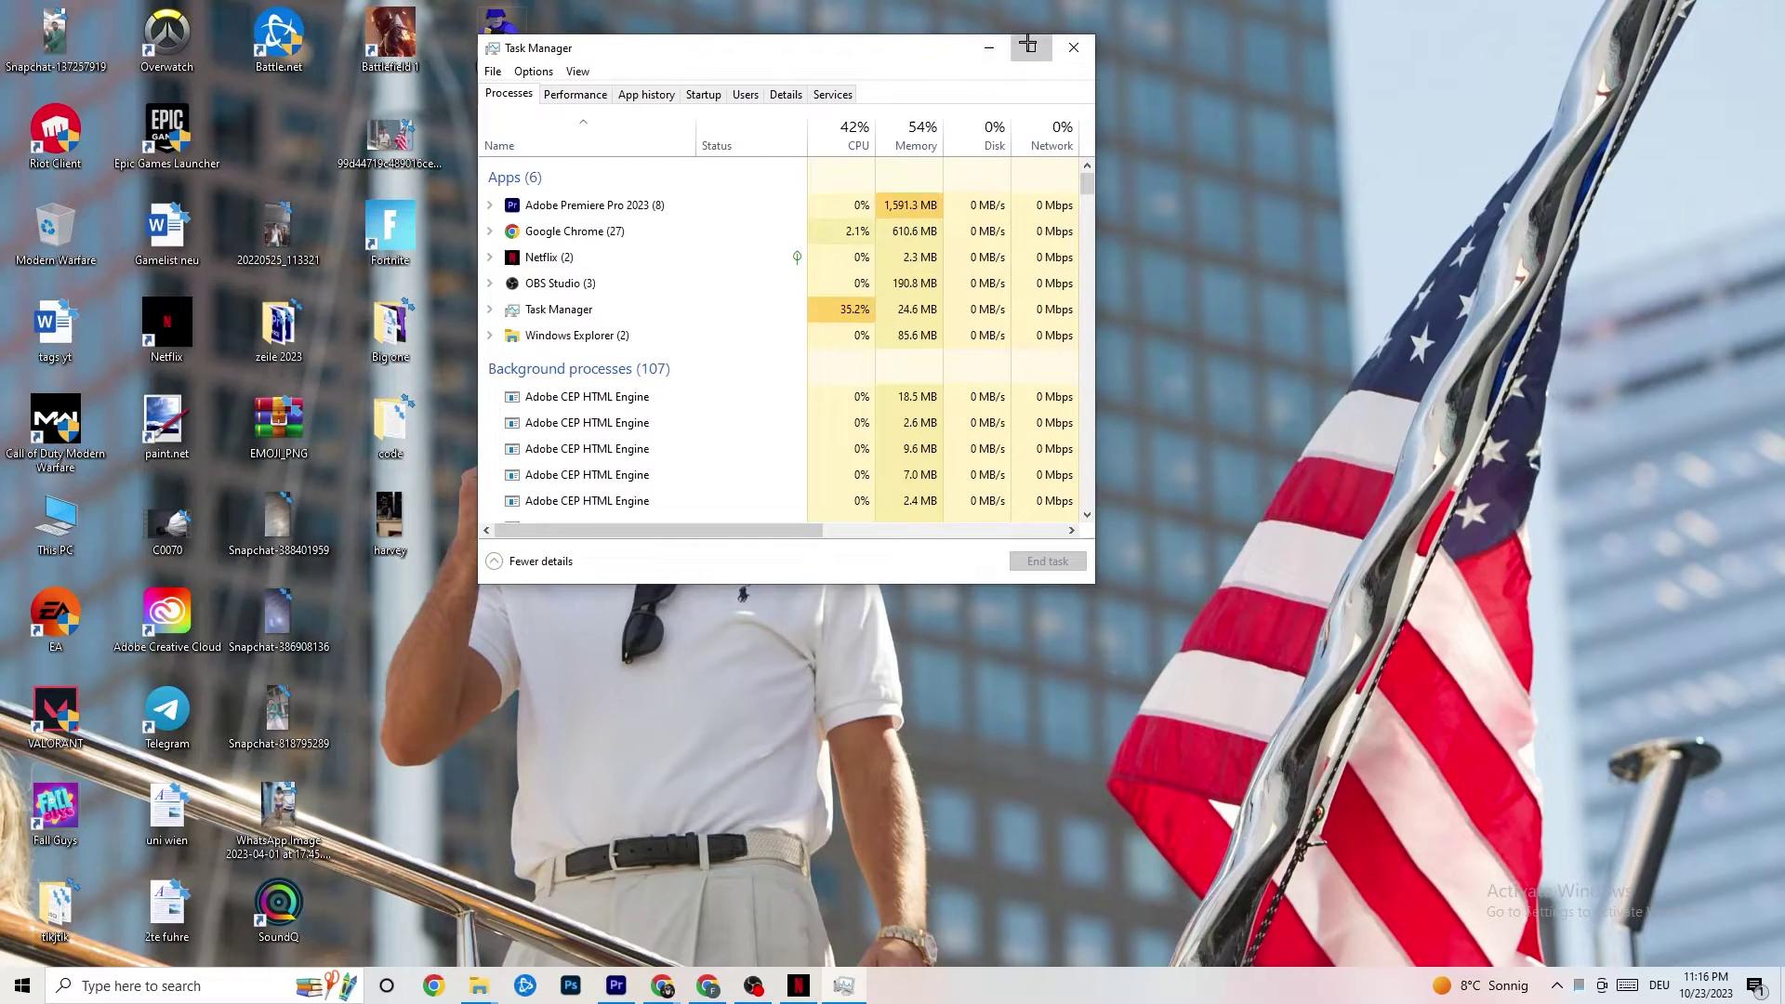
pyautogui.click(1031, 47)
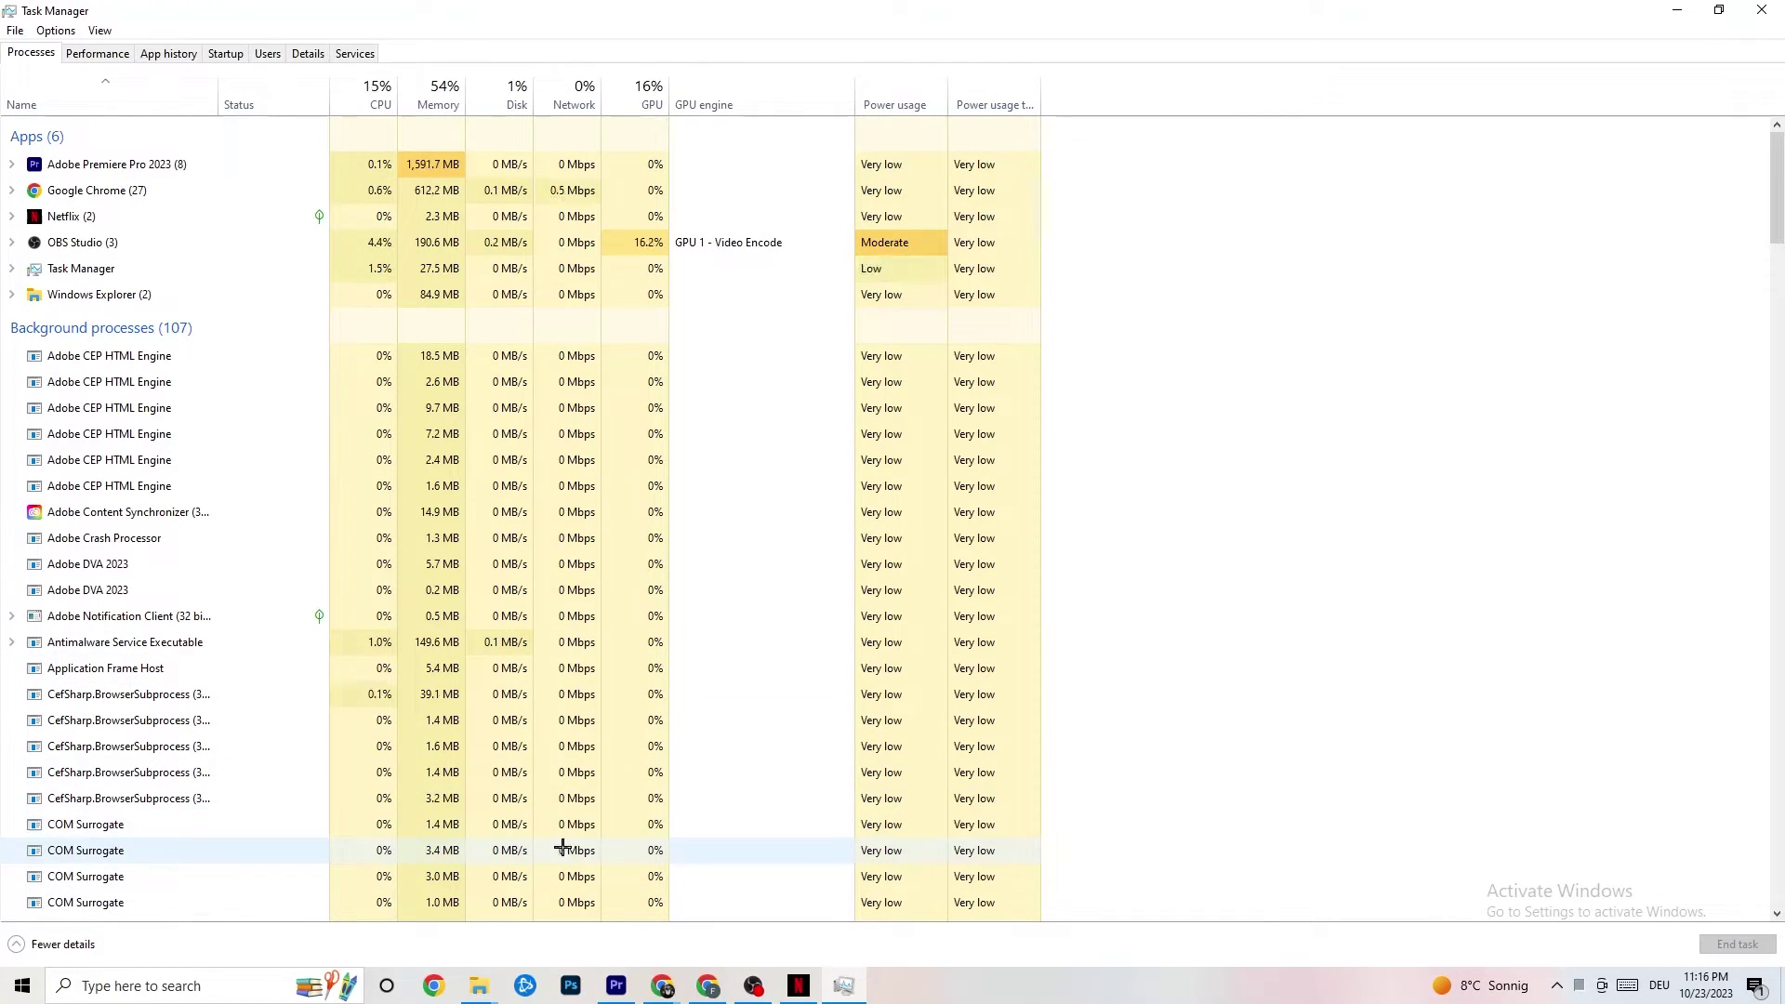
# View the Ethernet throughput graph under Performance and launch Resource Monitor.
pyautogui.click(97, 56)
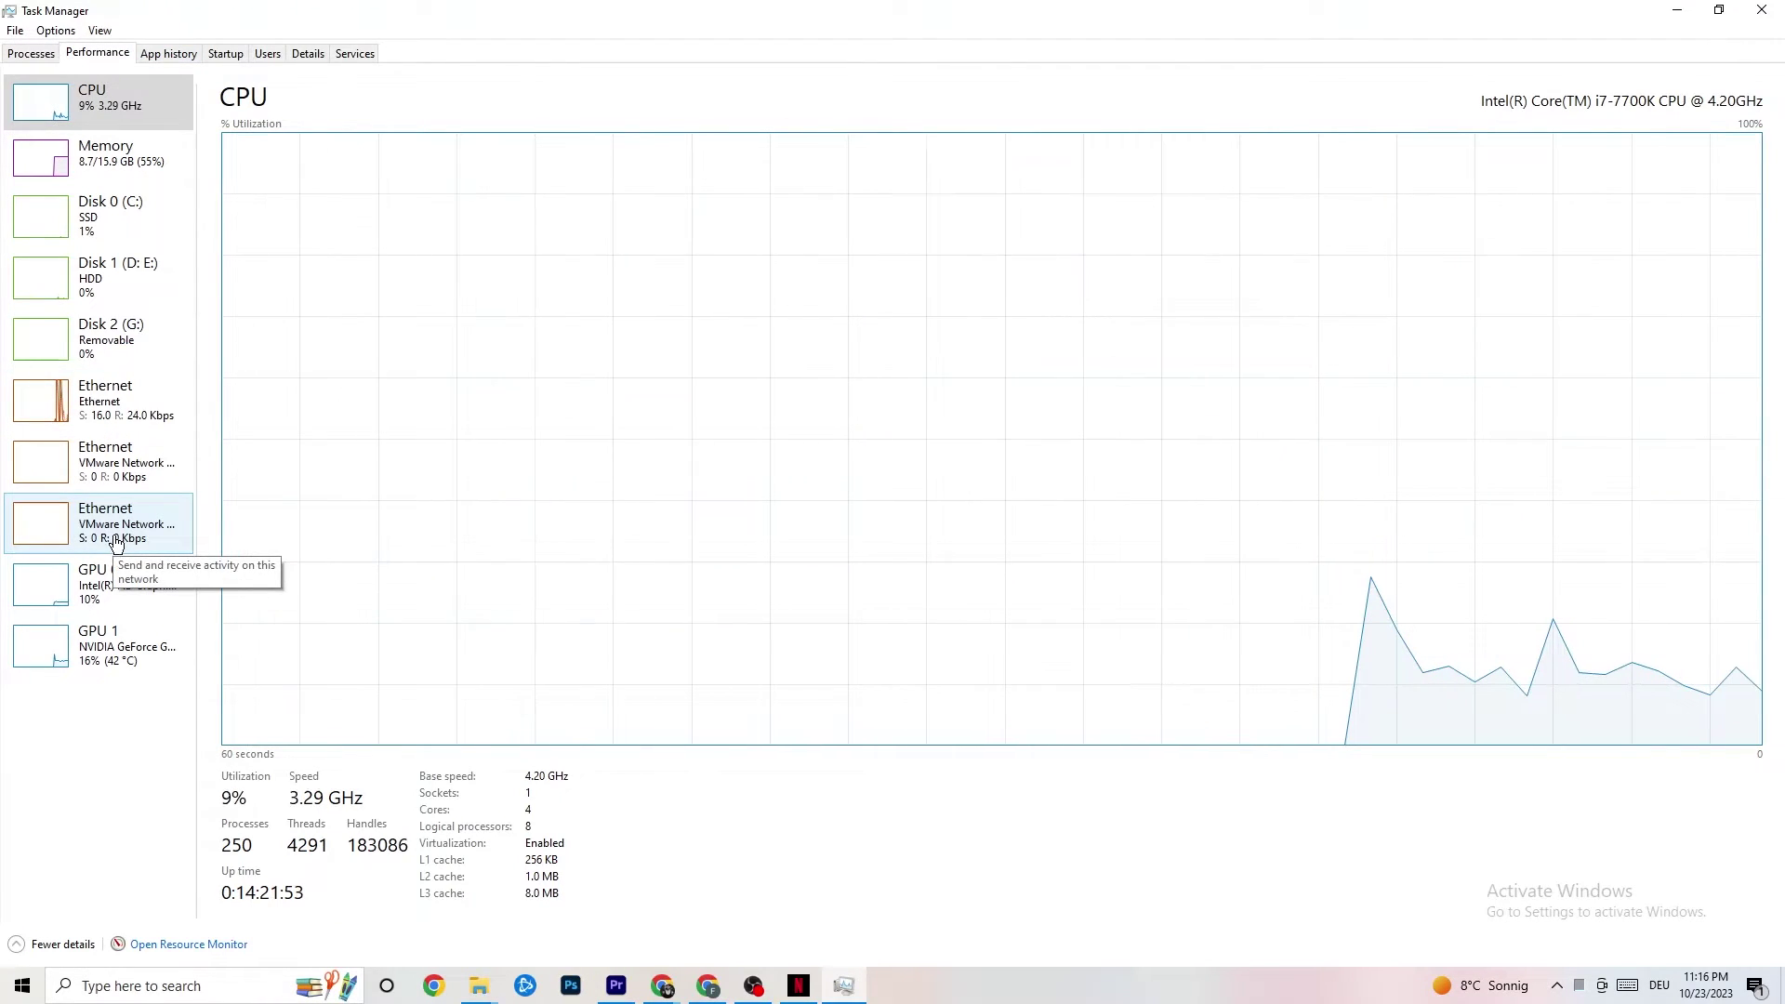
pyautogui.click(115, 399)
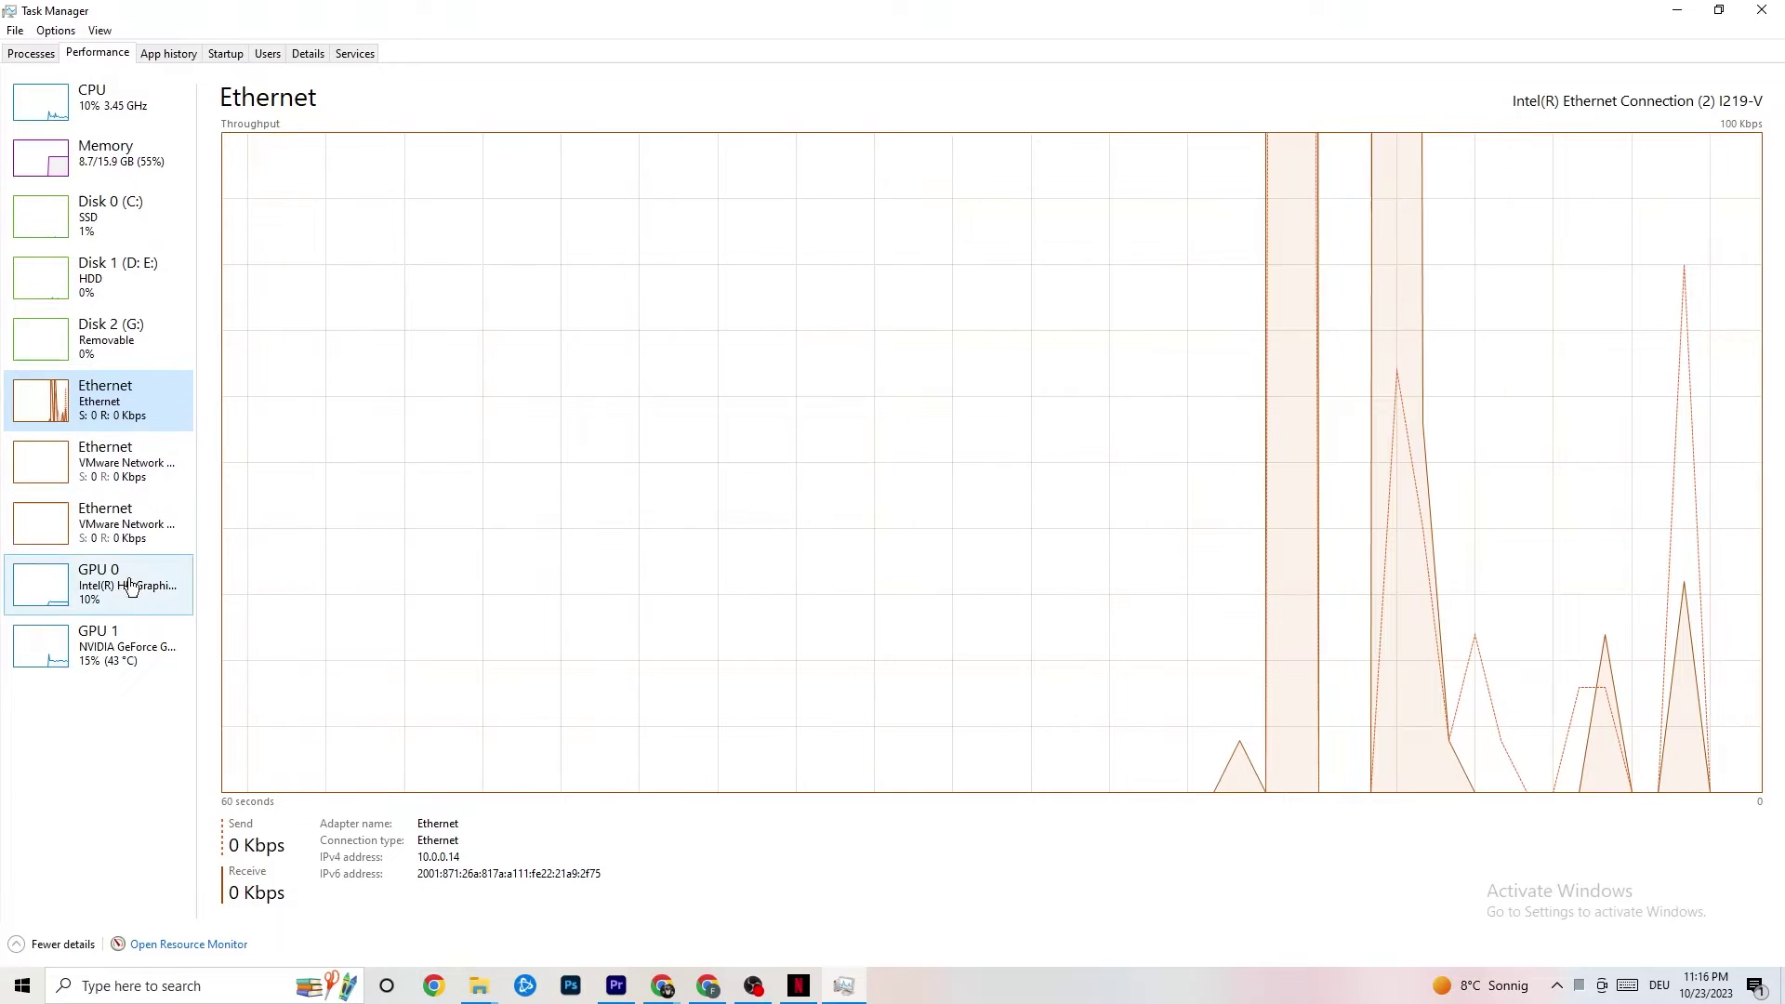
pyautogui.rightClick(126, 835)
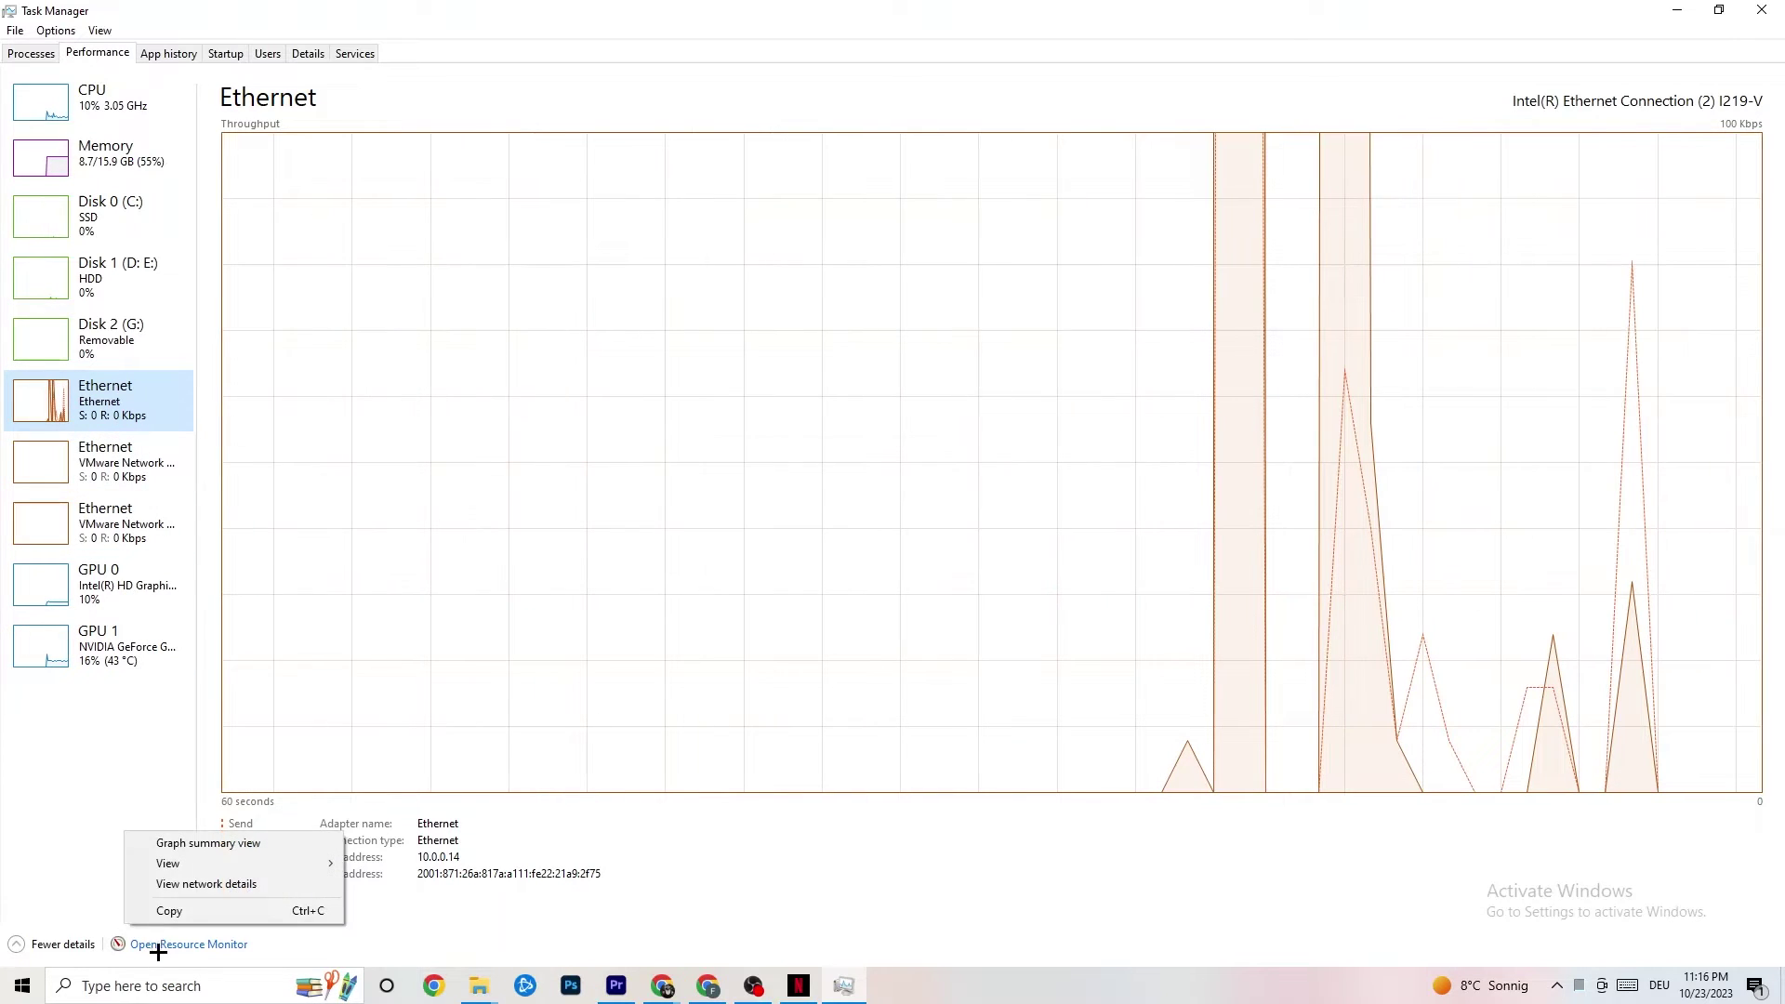
pyautogui.click(256, 954)
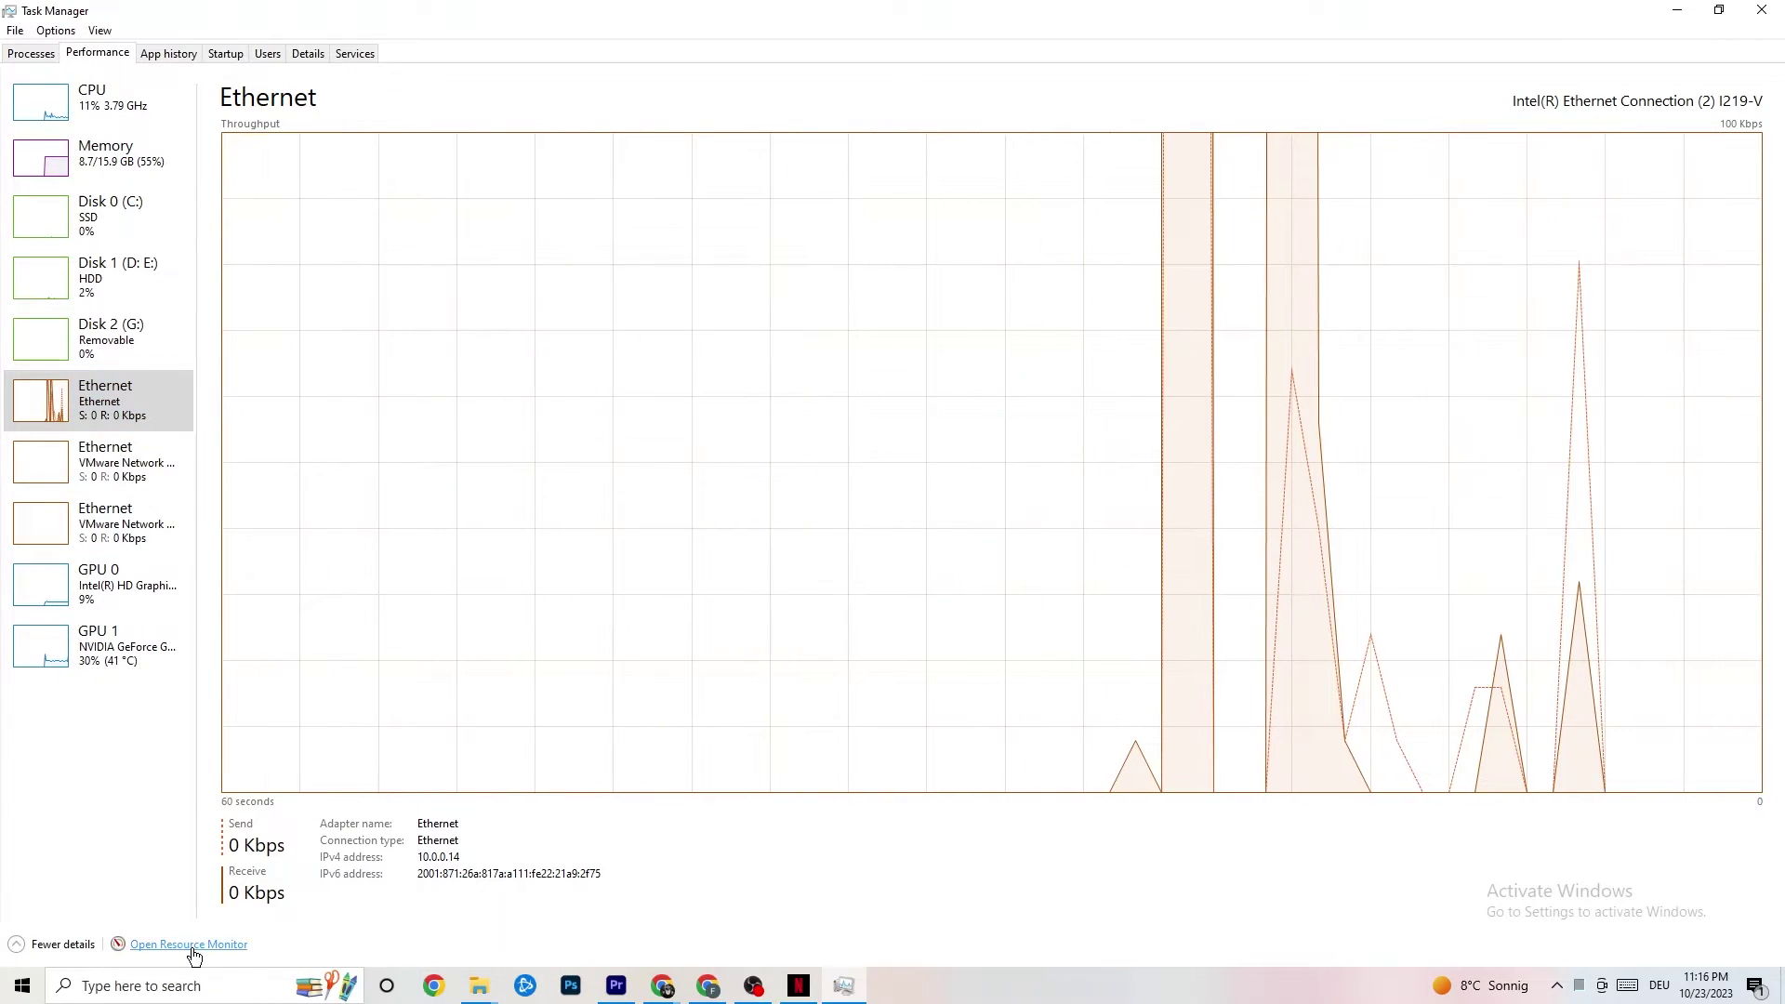
pyautogui.click(193, 948)
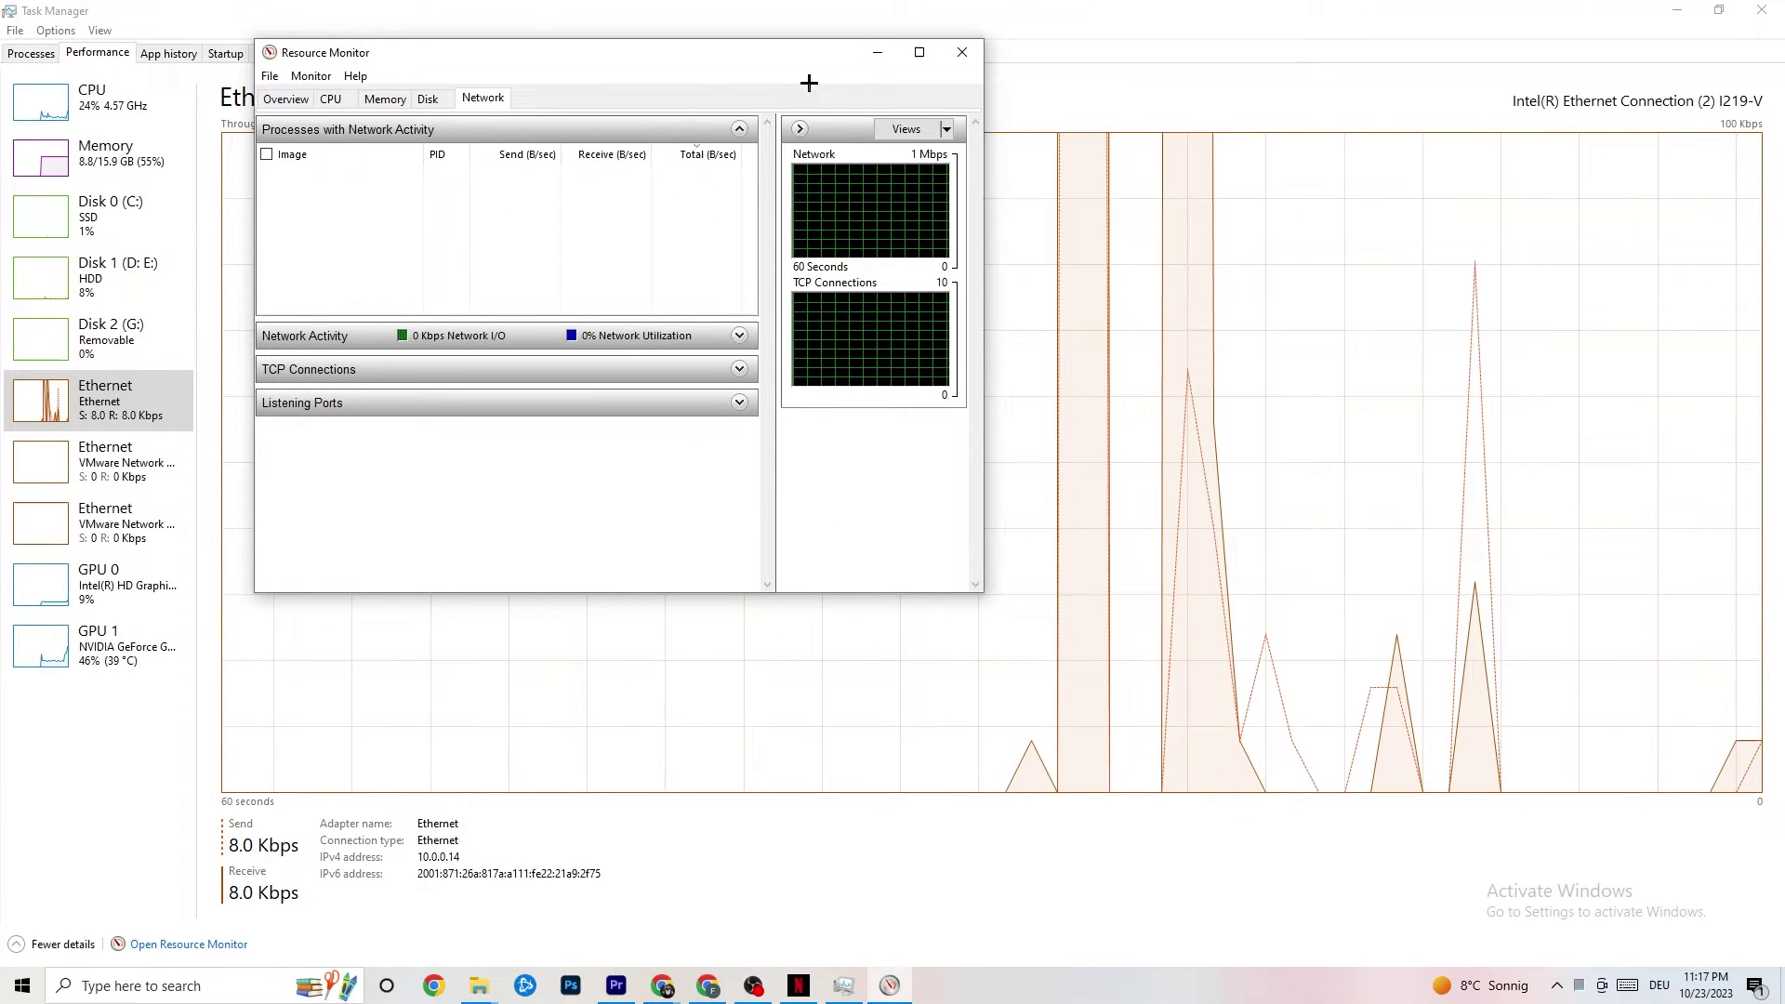
# Review network processes such as SearchApp.exe in maximized Resource Monitor, without ending any, then close it.
pyautogui.click(920, 52)
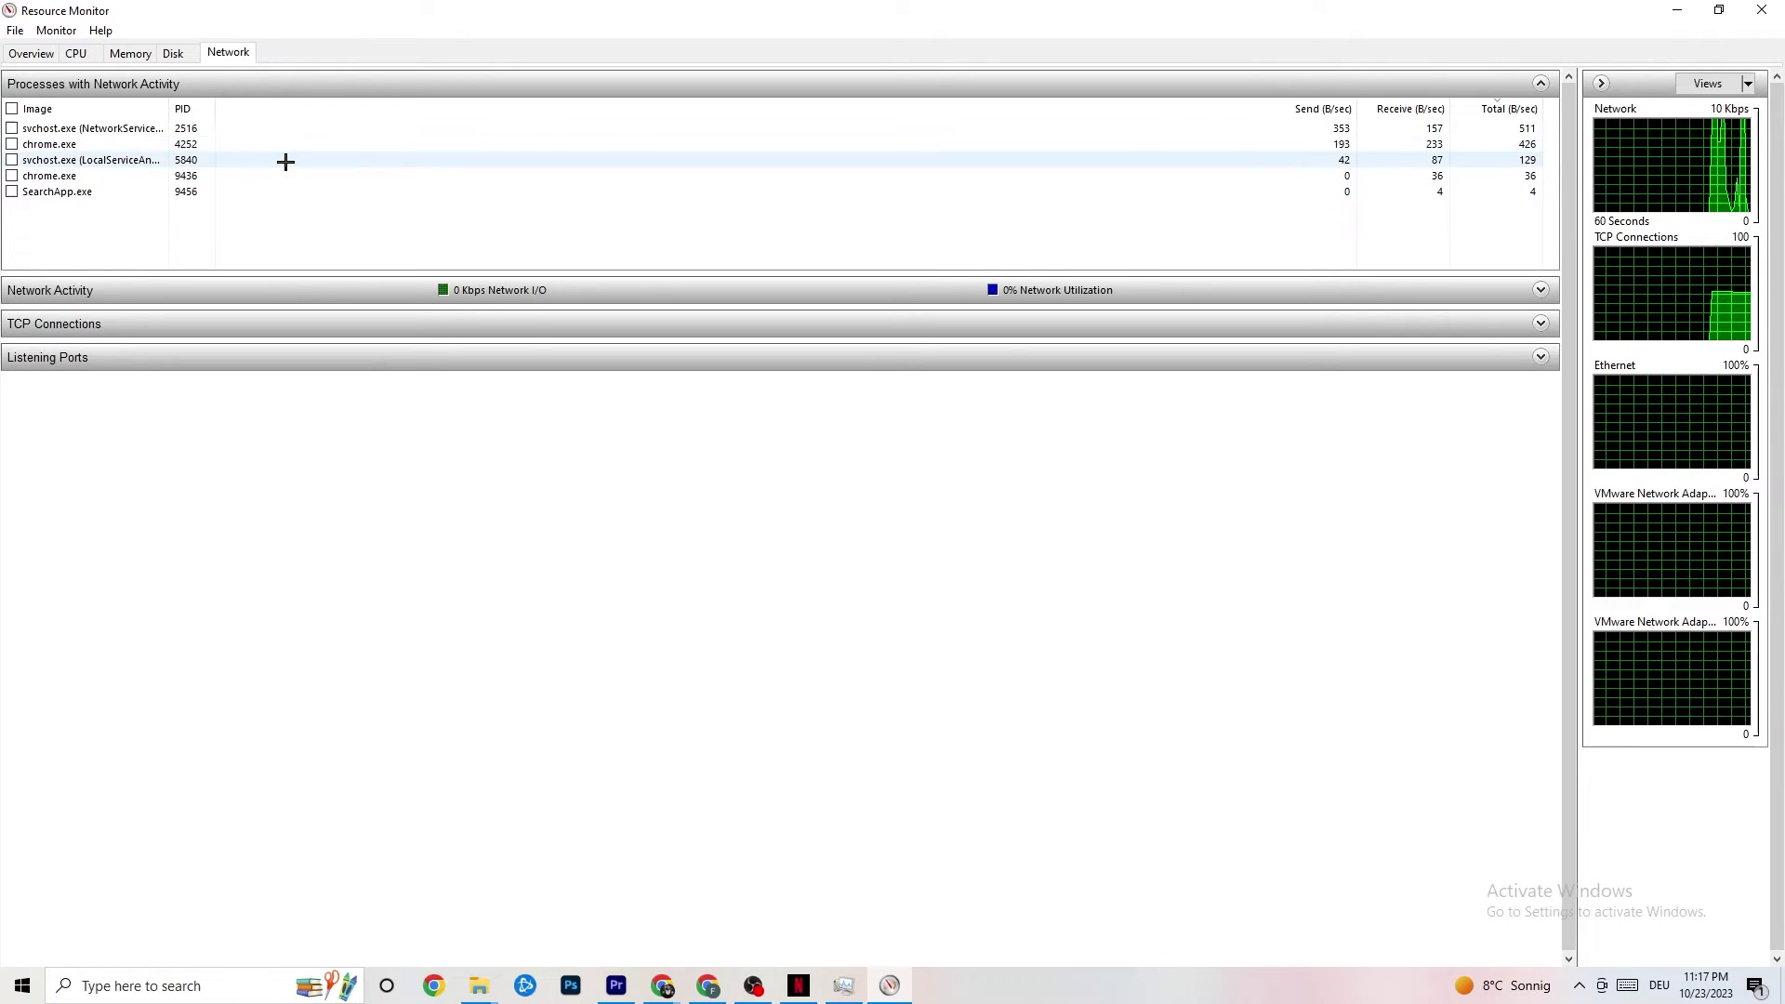
pyautogui.rightClick(85, 192)
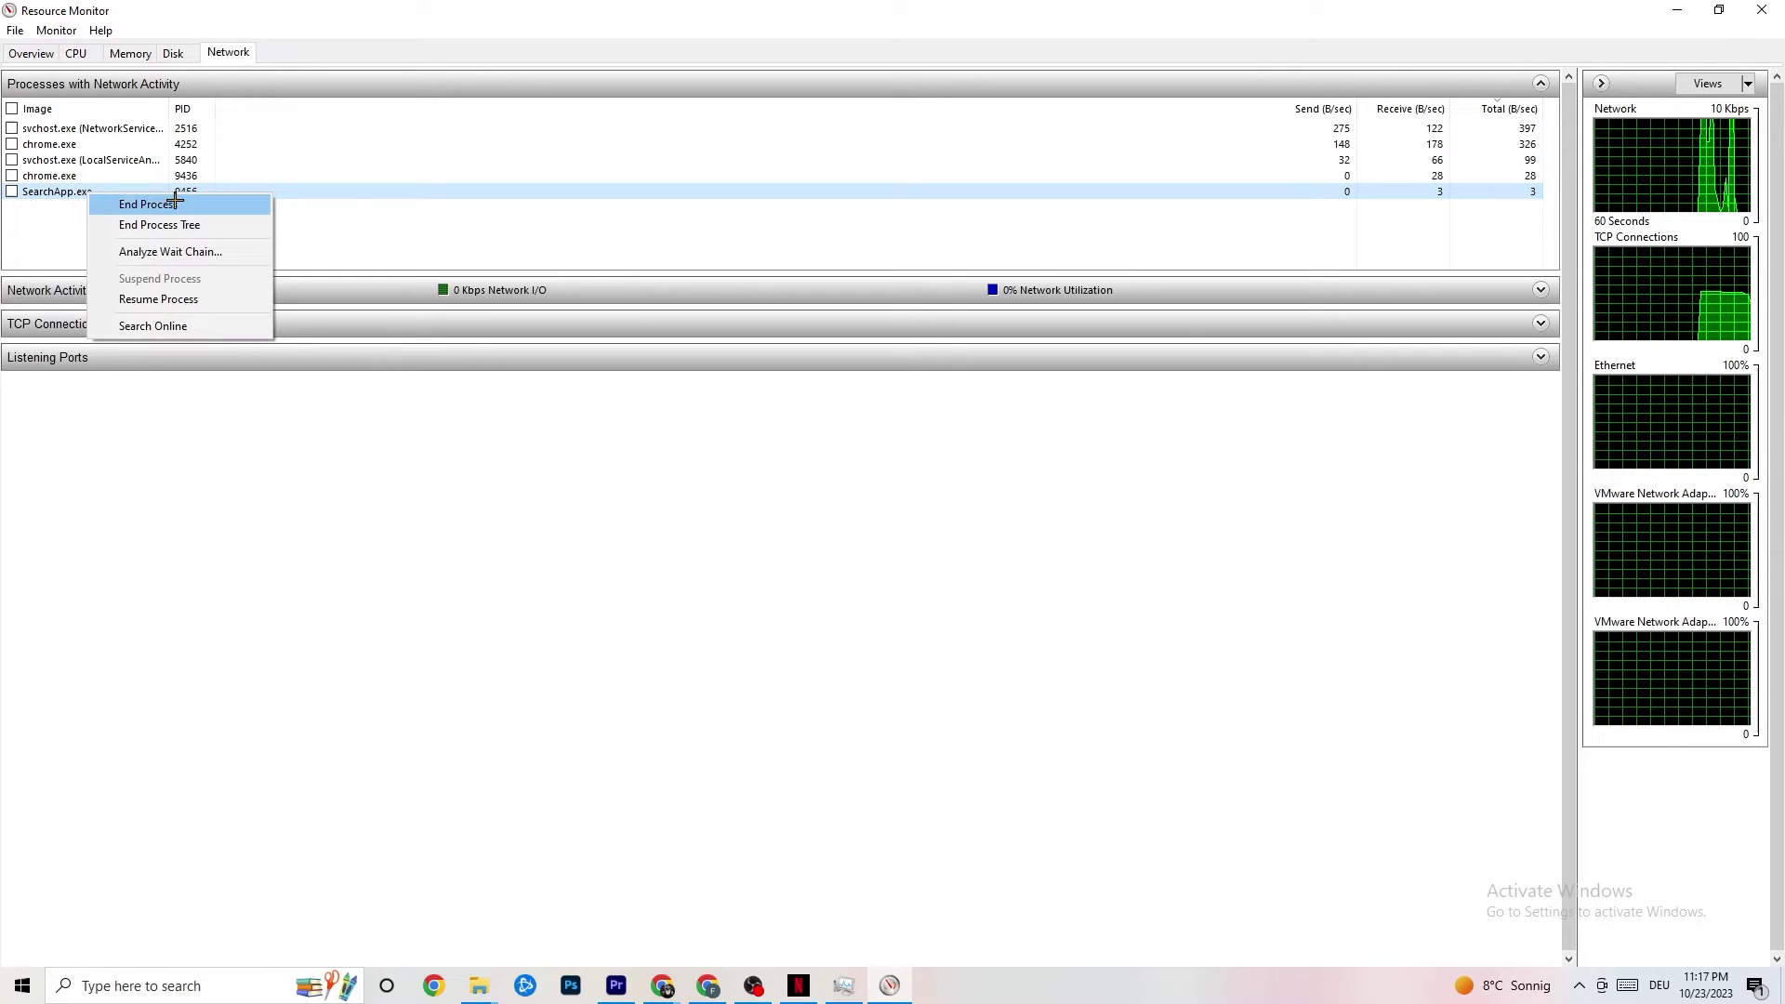
pyautogui.click(530, 239)
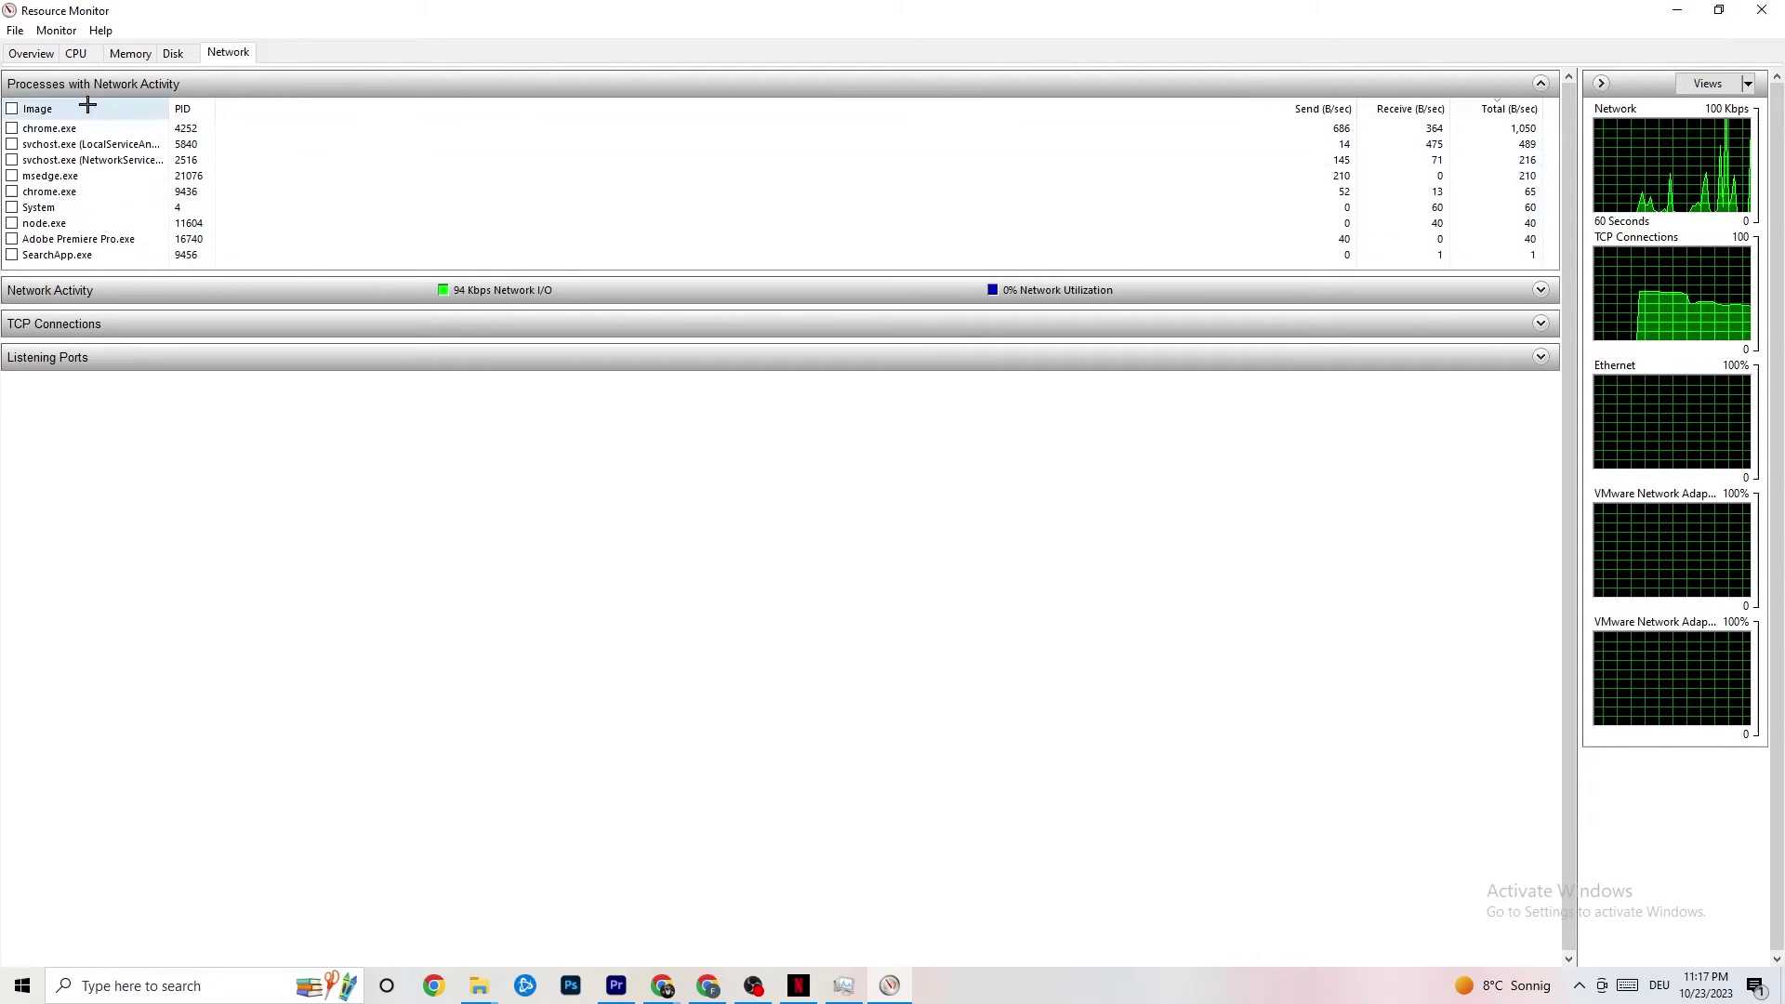
pyautogui.click(33, 53)
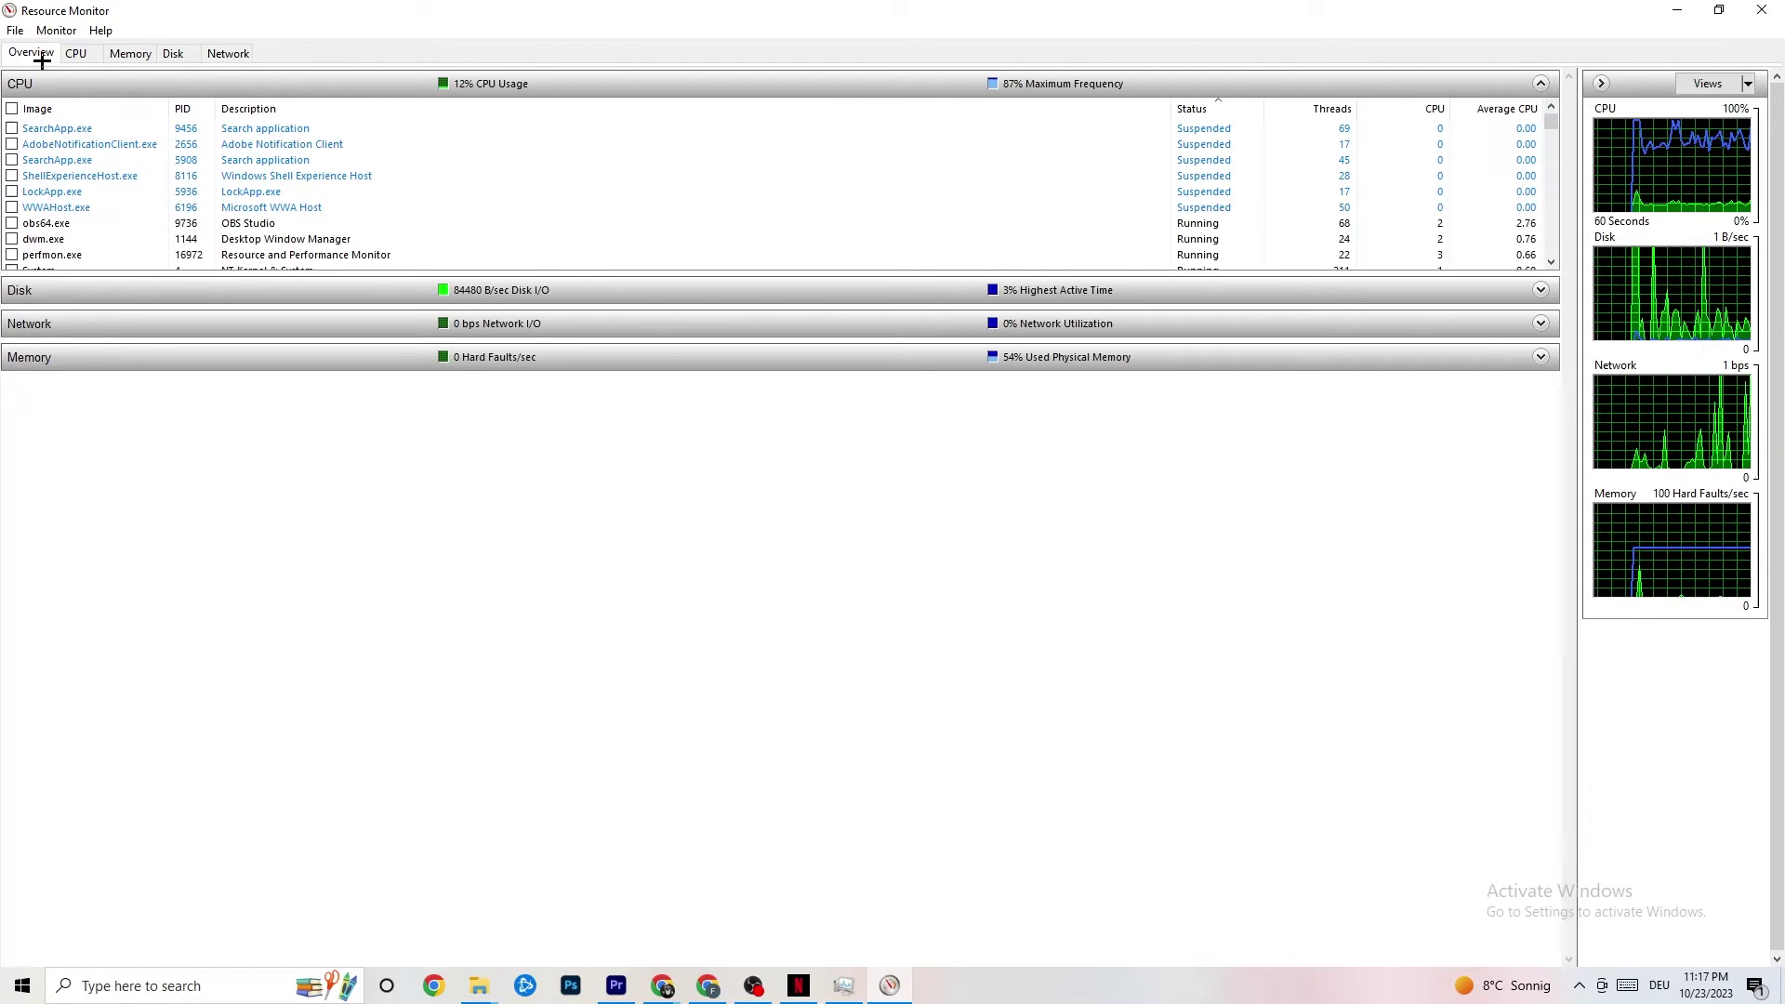
pyautogui.click(1751, 20)
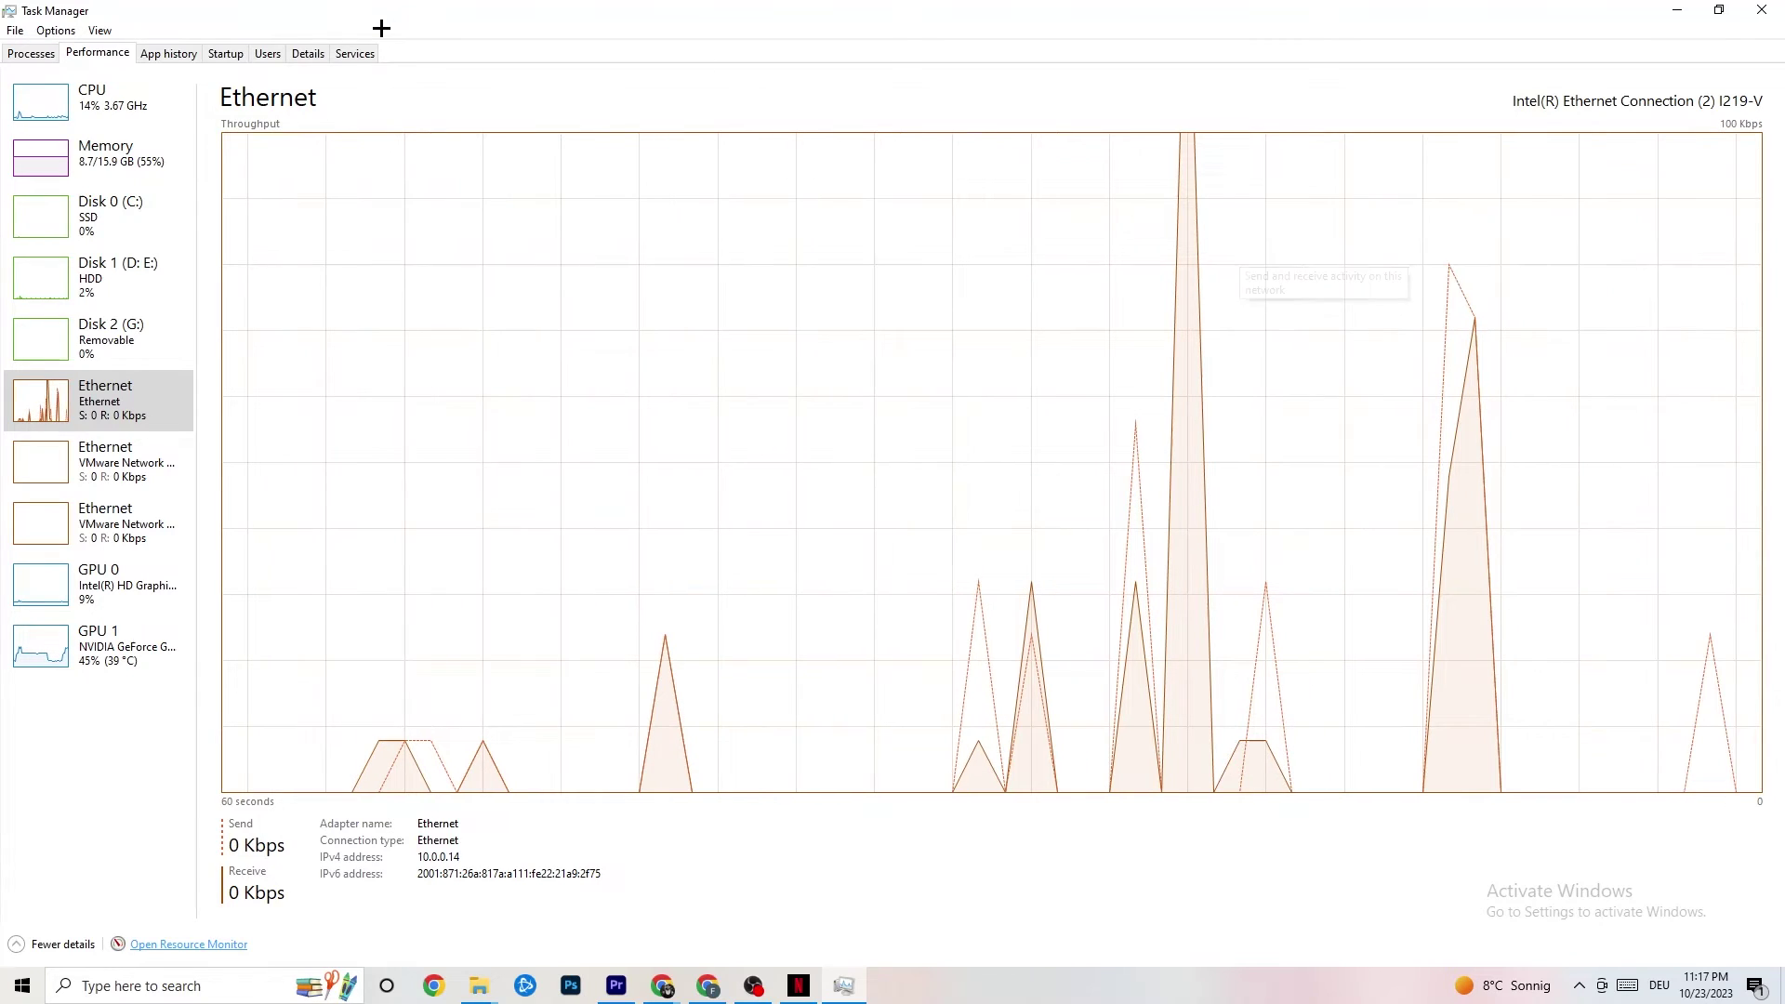
# Show Task Manager's Startup tab to review each startup app's status and impact.
pyautogui.click(225, 52)
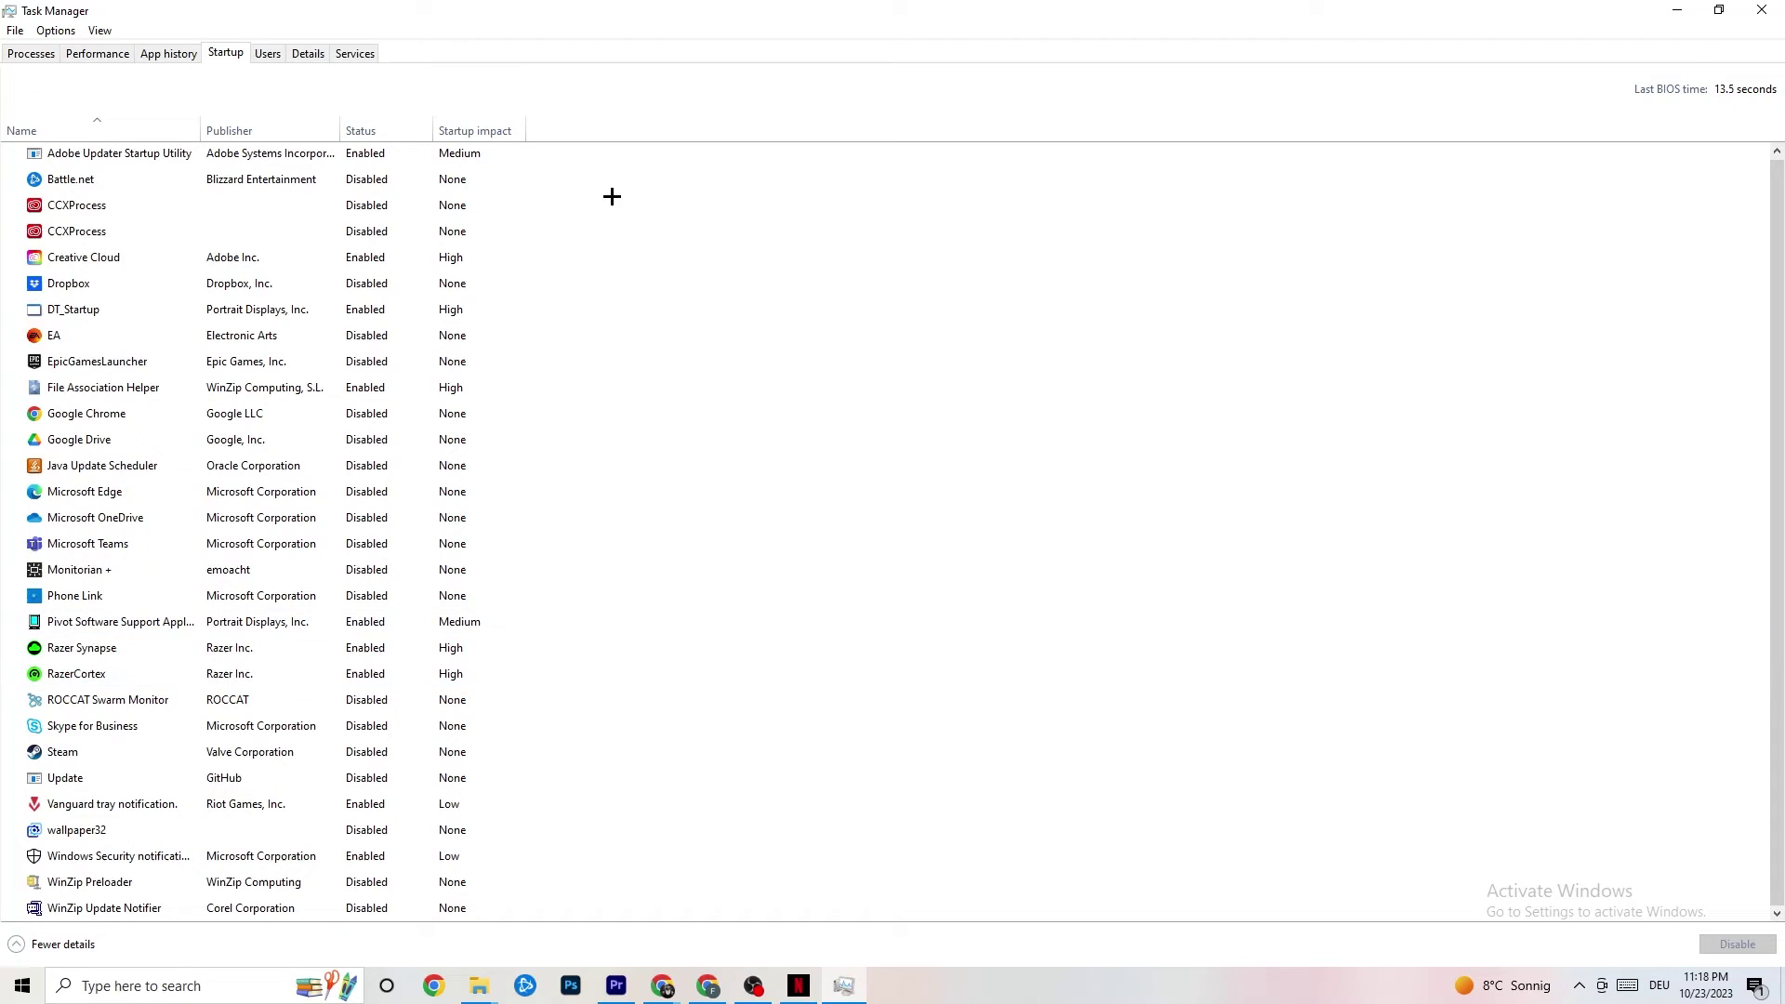
pyautogui.click(1762, 9)
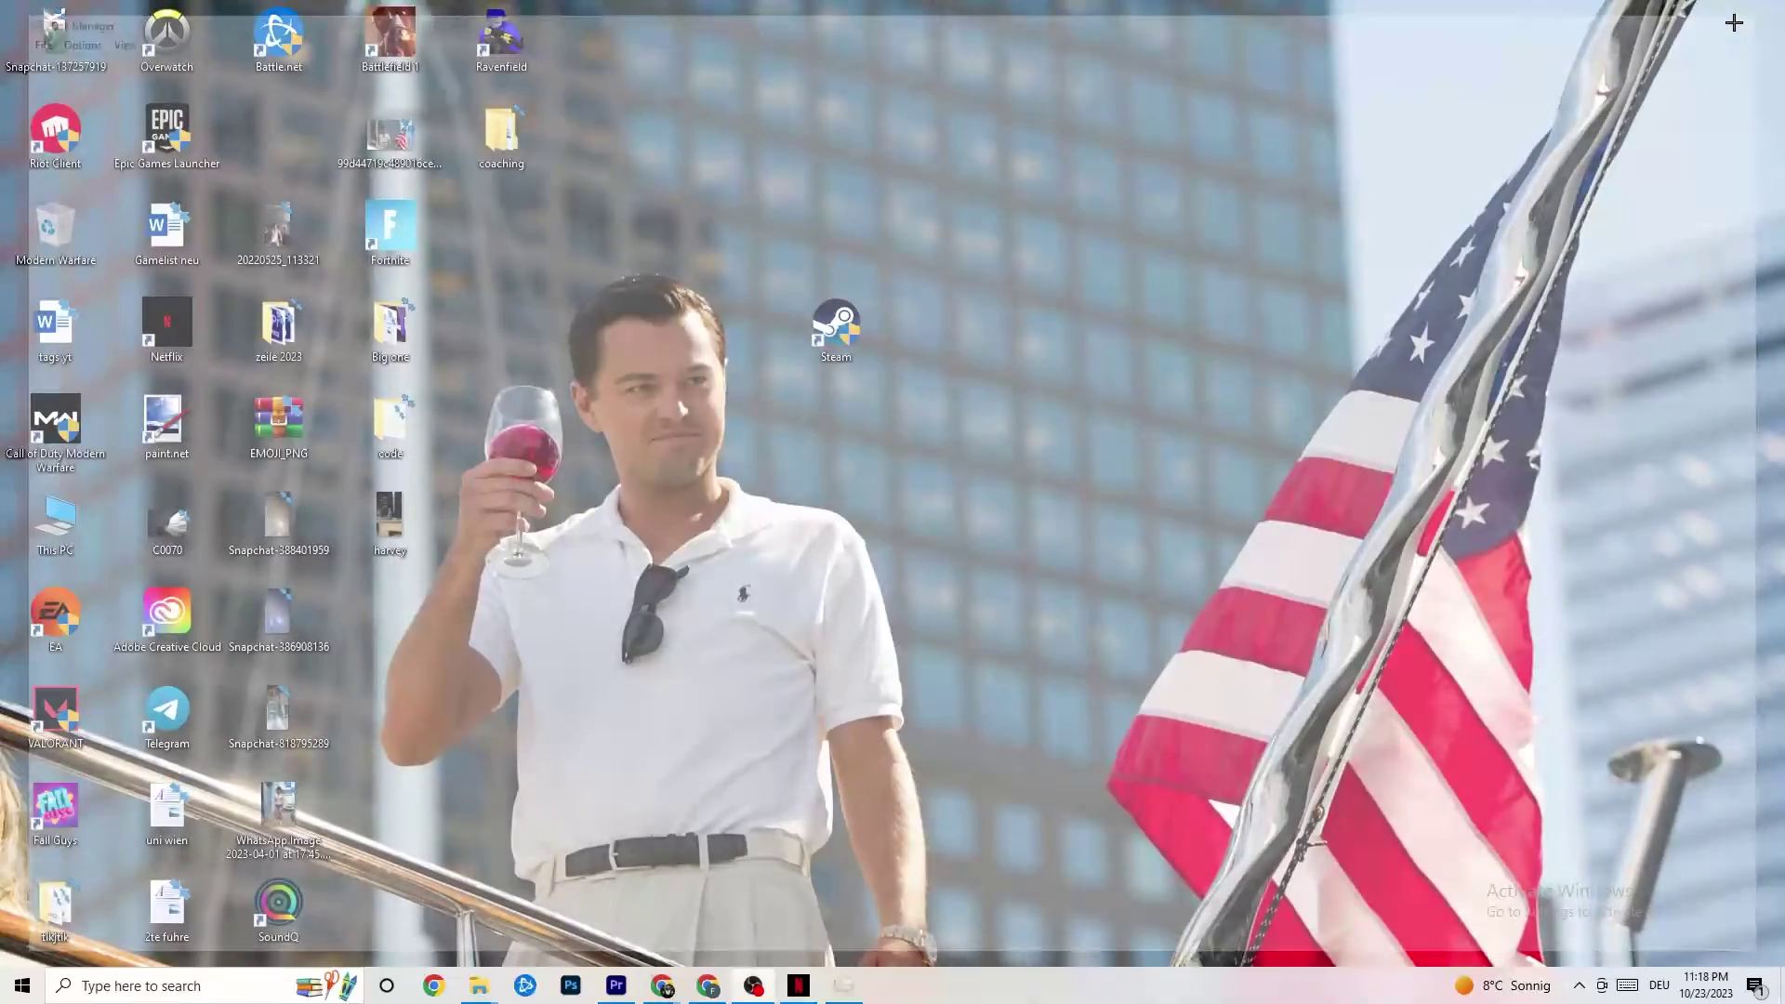